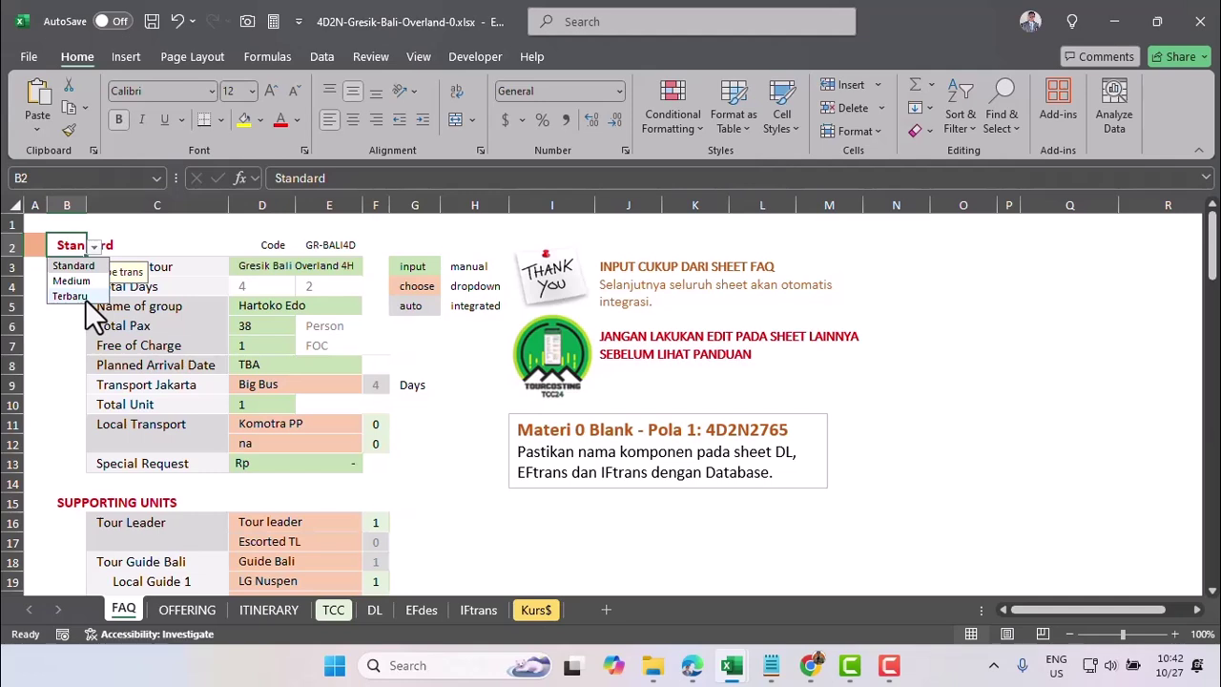
Step: Compare the TCC sheet's Big Bus C-RATE cell with the Big Bus STD rate in the Database-Gresik-Bali workbook
click(87, 265)
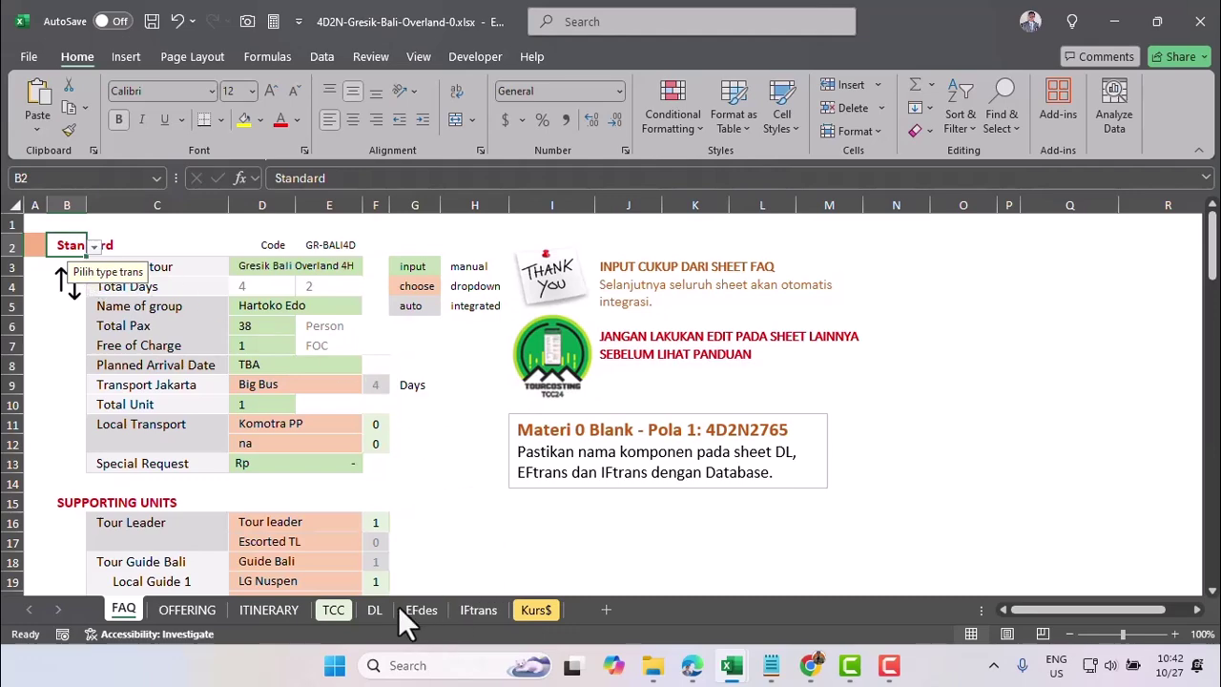
click(334, 609)
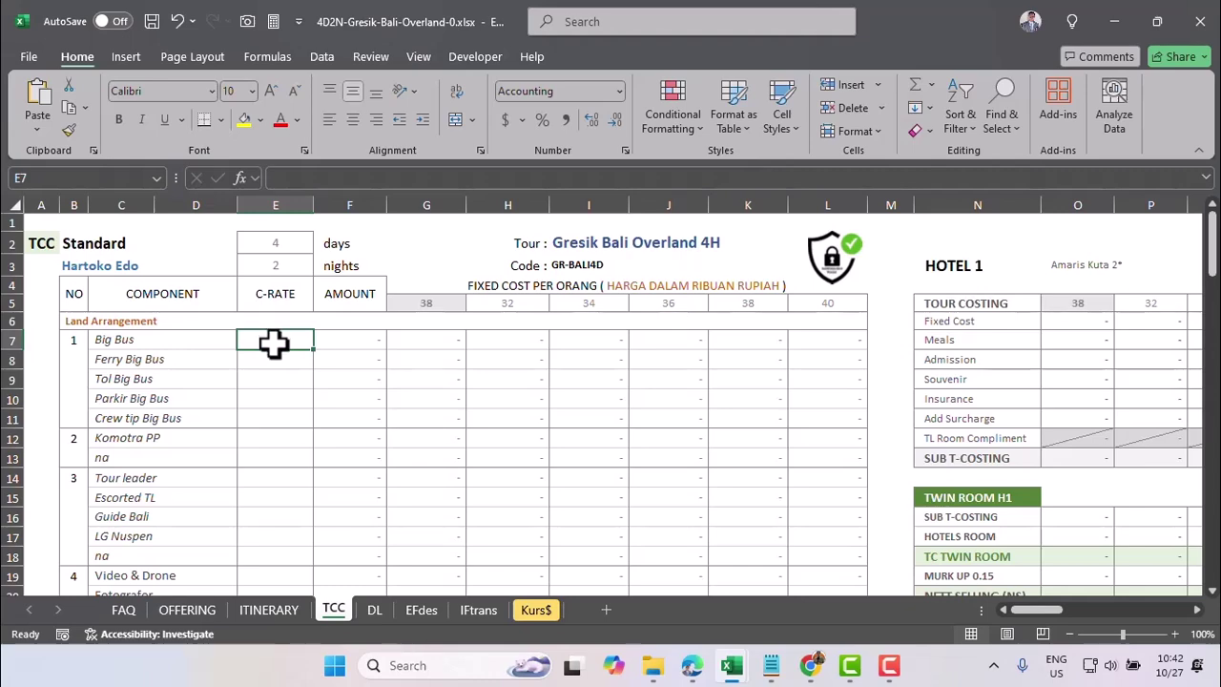
mouse_move(732, 660)
click(782, 603)
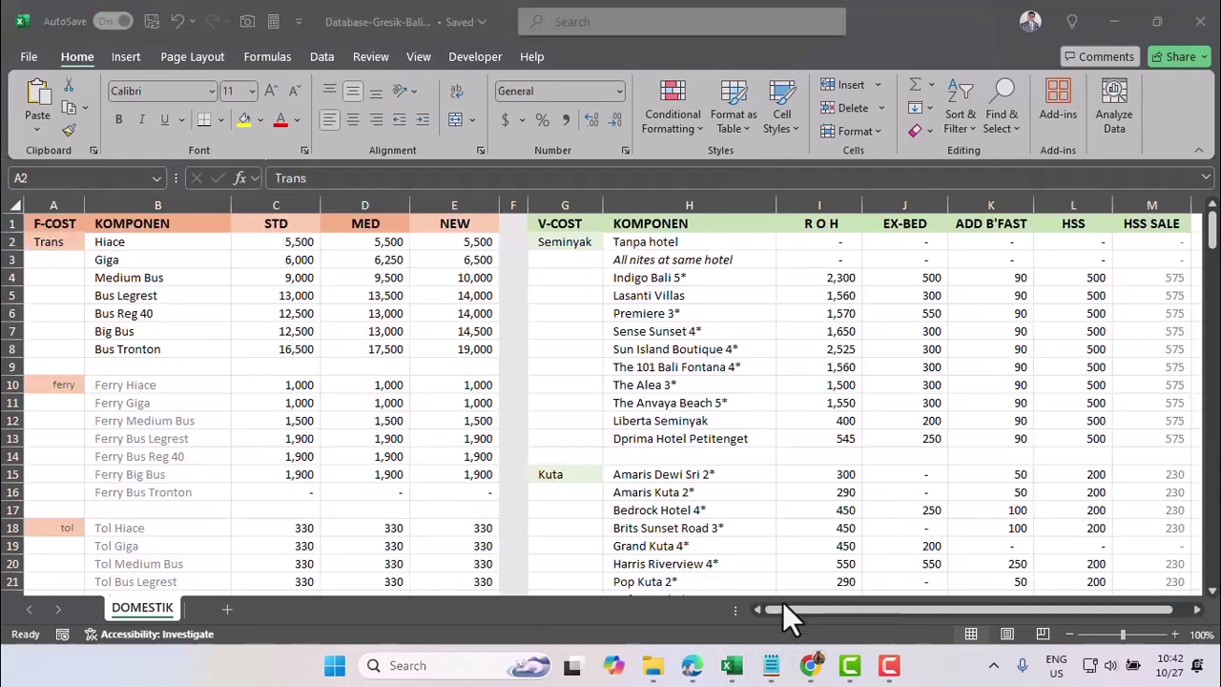
click(122, 329)
click(295, 331)
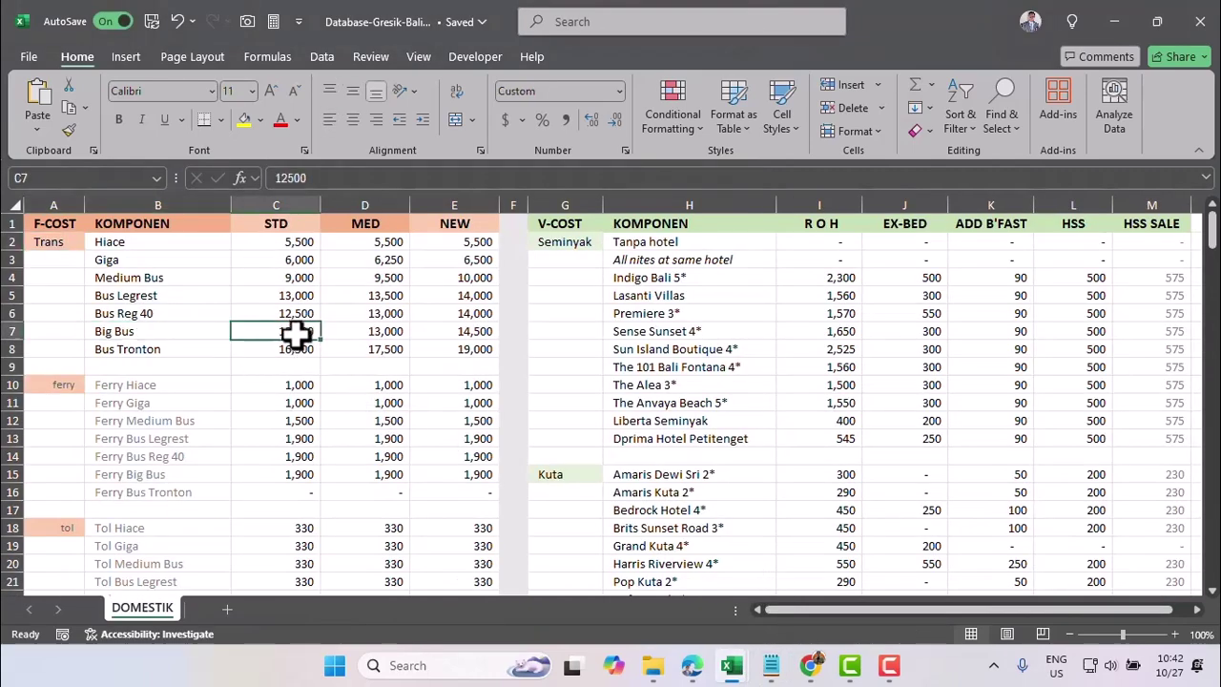
mouse_move(730, 660)
click(655, 579)
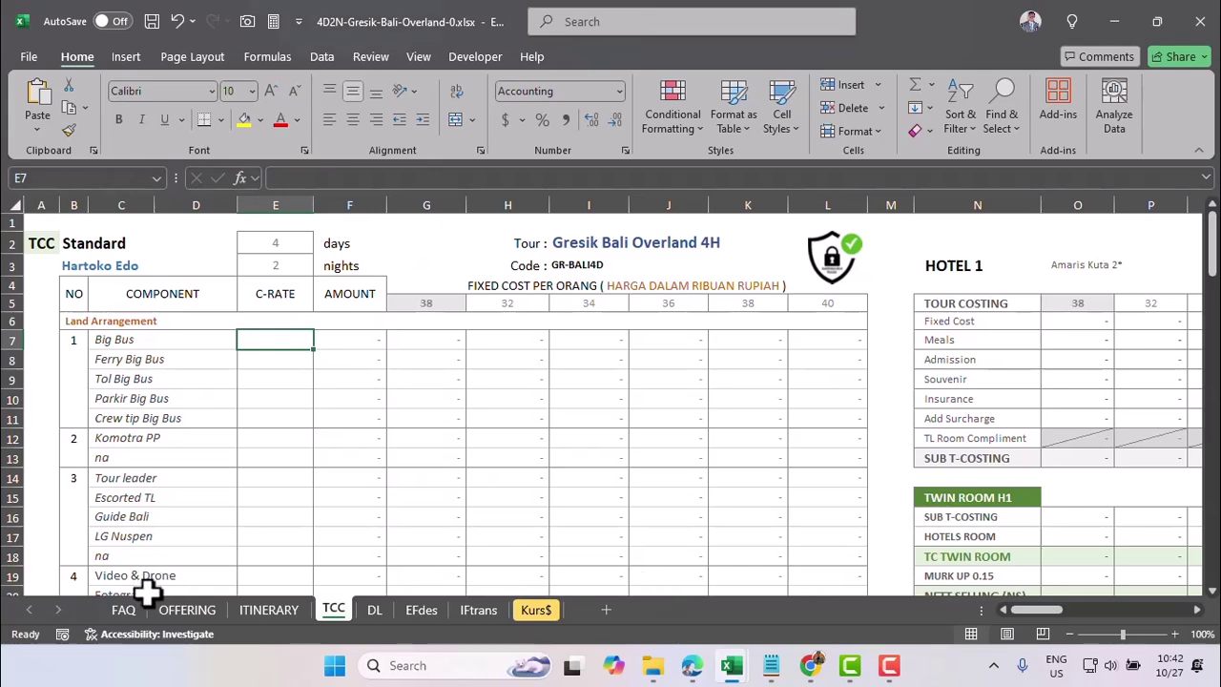
Step: Set the transport type in cell B2 of the FAQ sheet to Medium
click(121, 612)
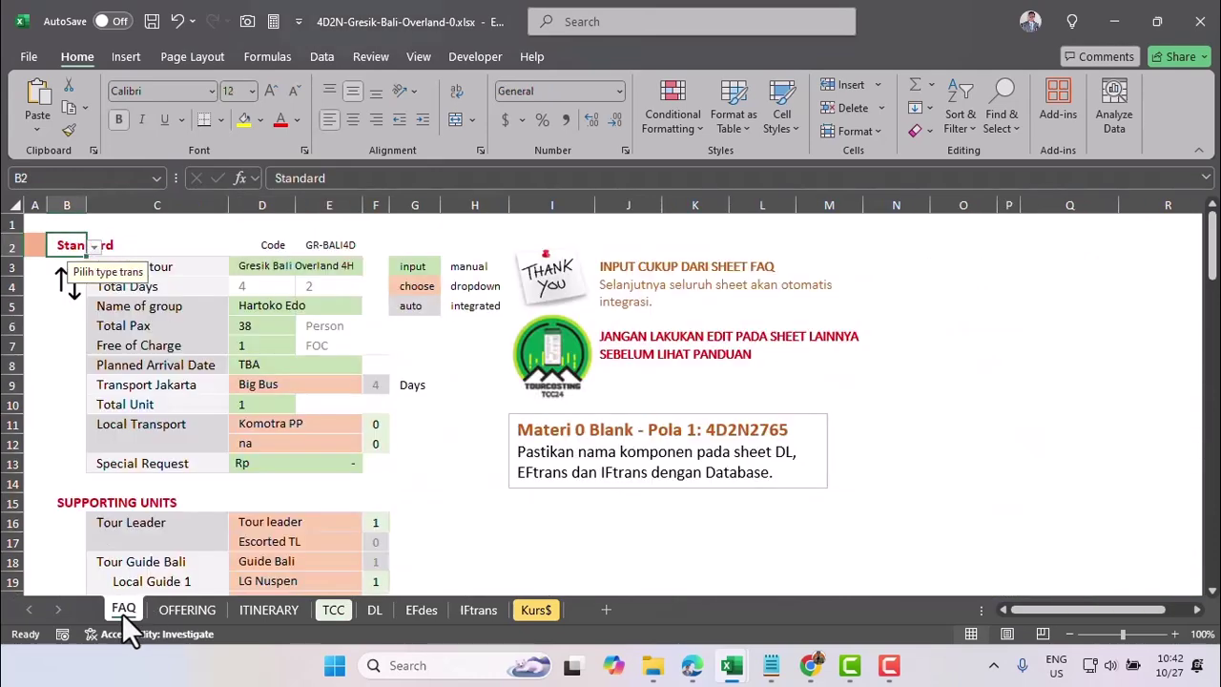
click(94, 246)
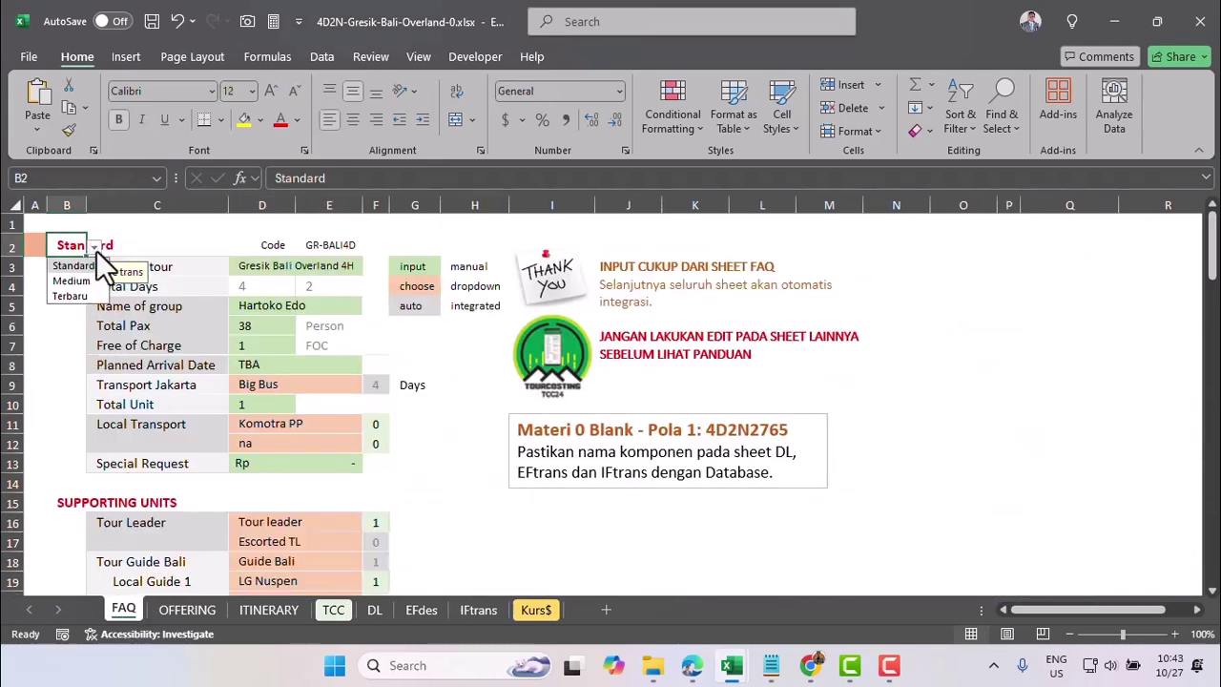
click(74, 281)
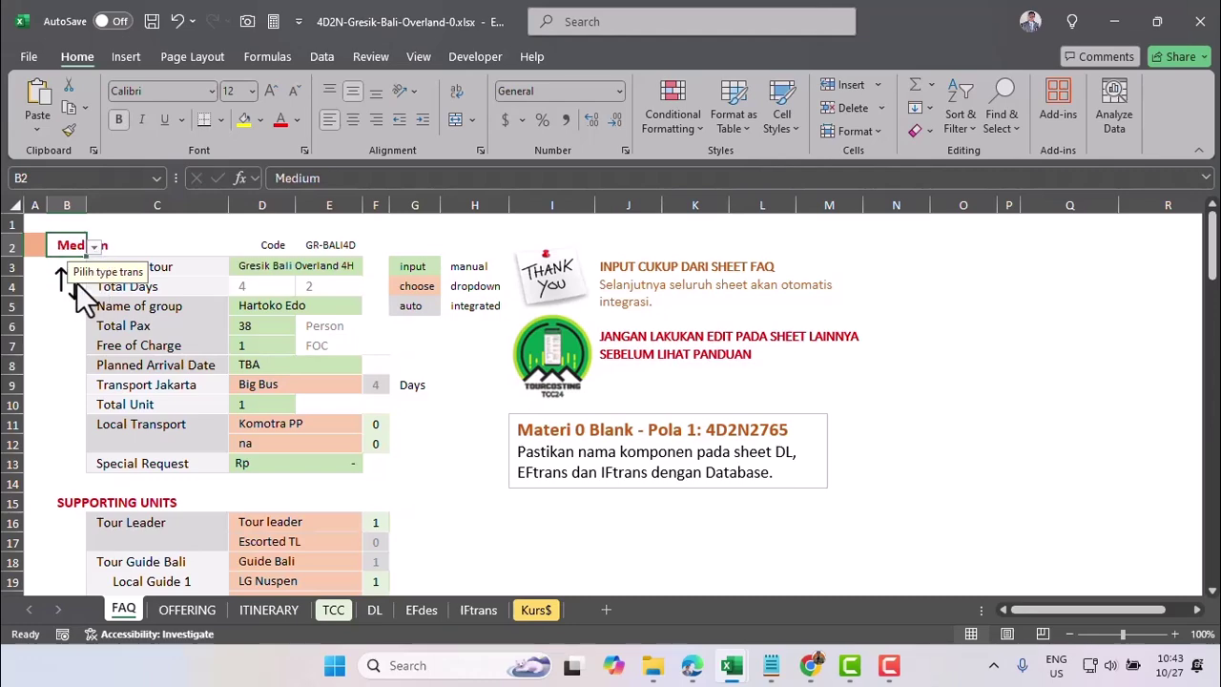
Step: Begin an IF formula in the Big Bus C-RATE cell E7 of the TCC sheet, testing whether B2 equals "Standard"
click(331, 612)
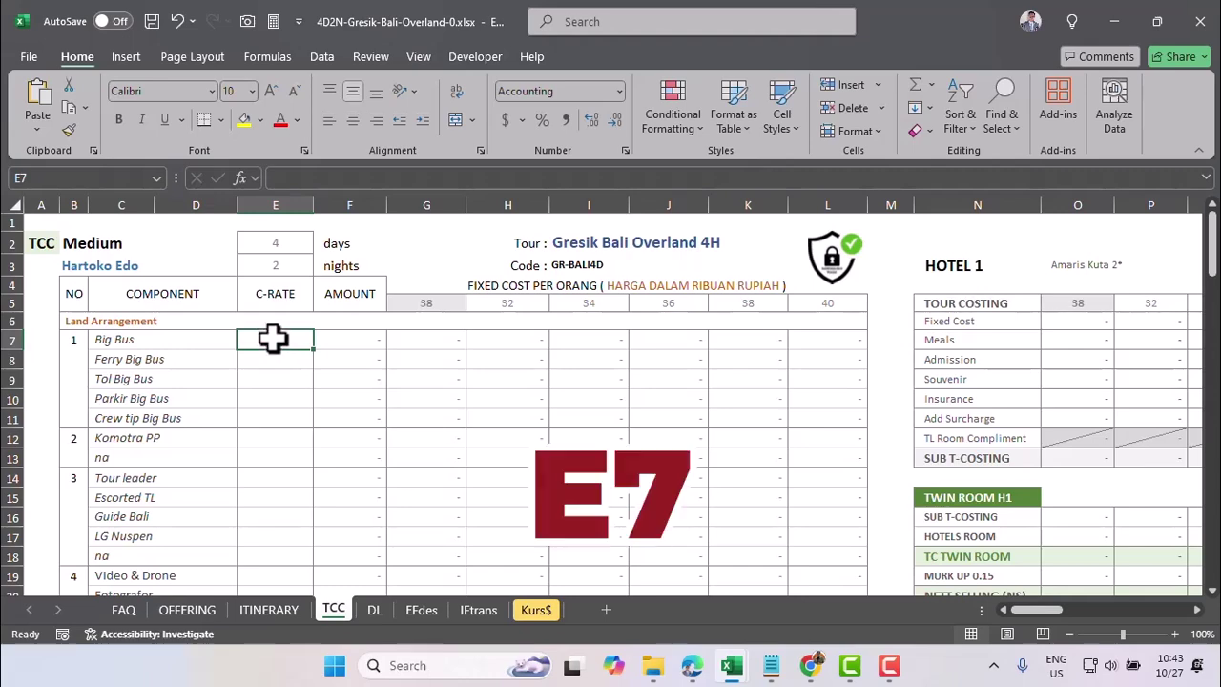
click(1206, 178)
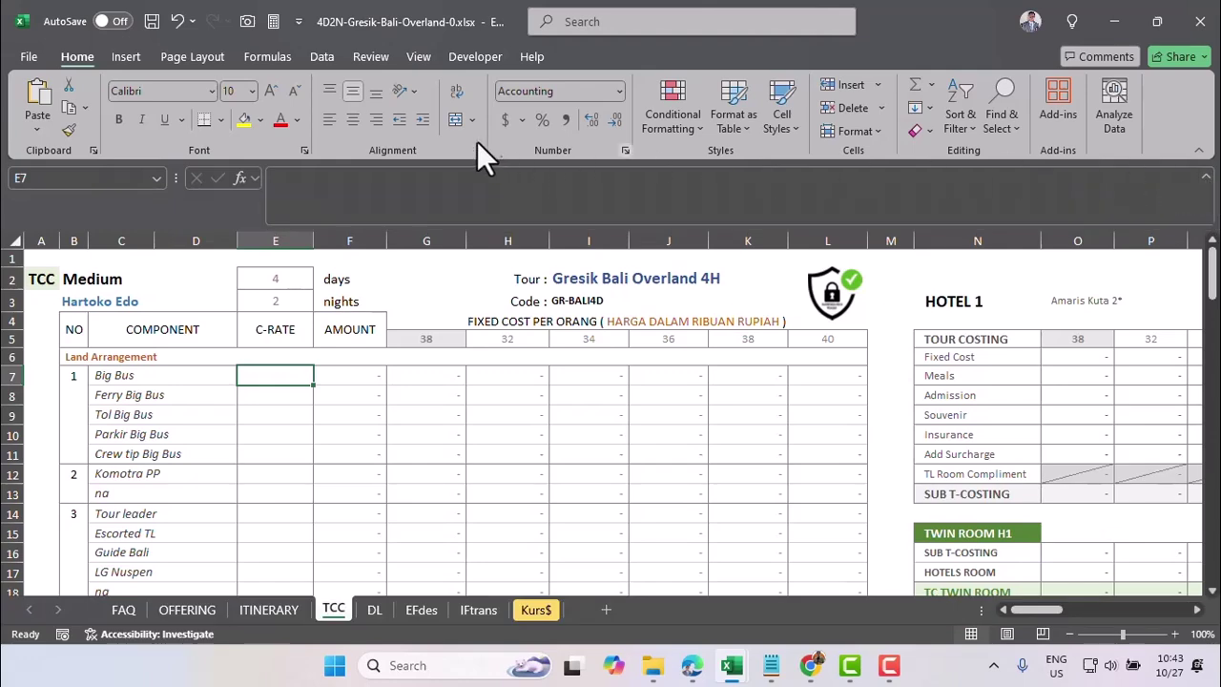
click(280, 178)
text(=)
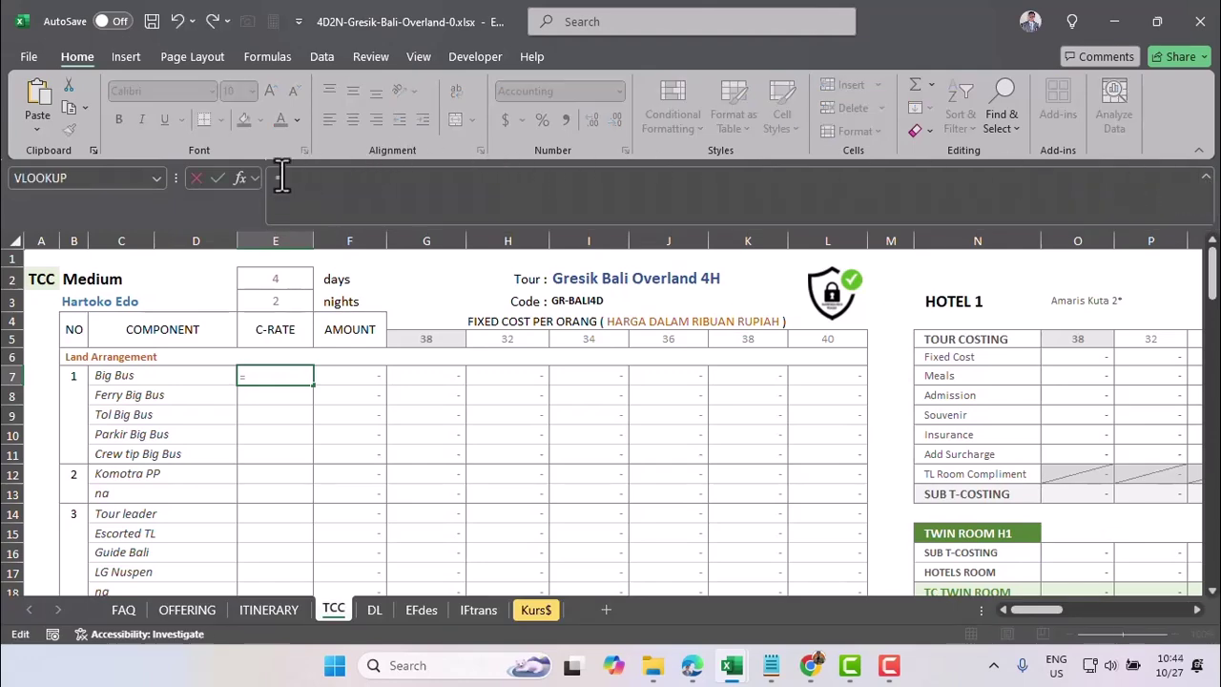
text(IF)
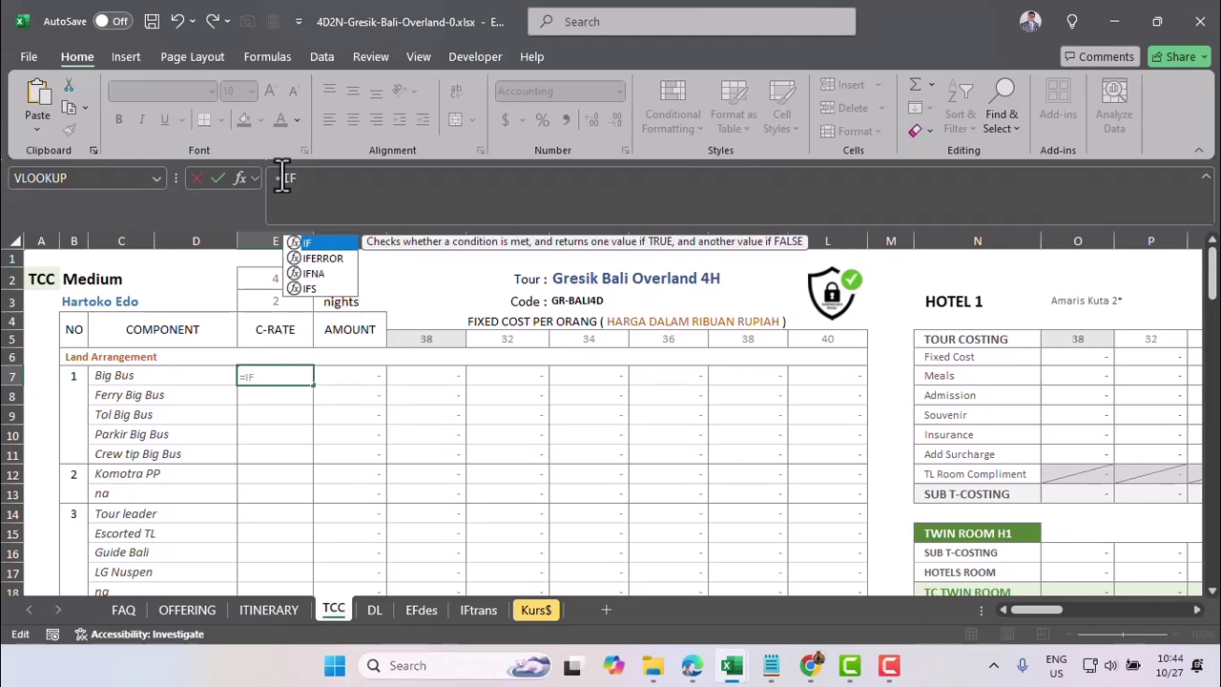
text(()
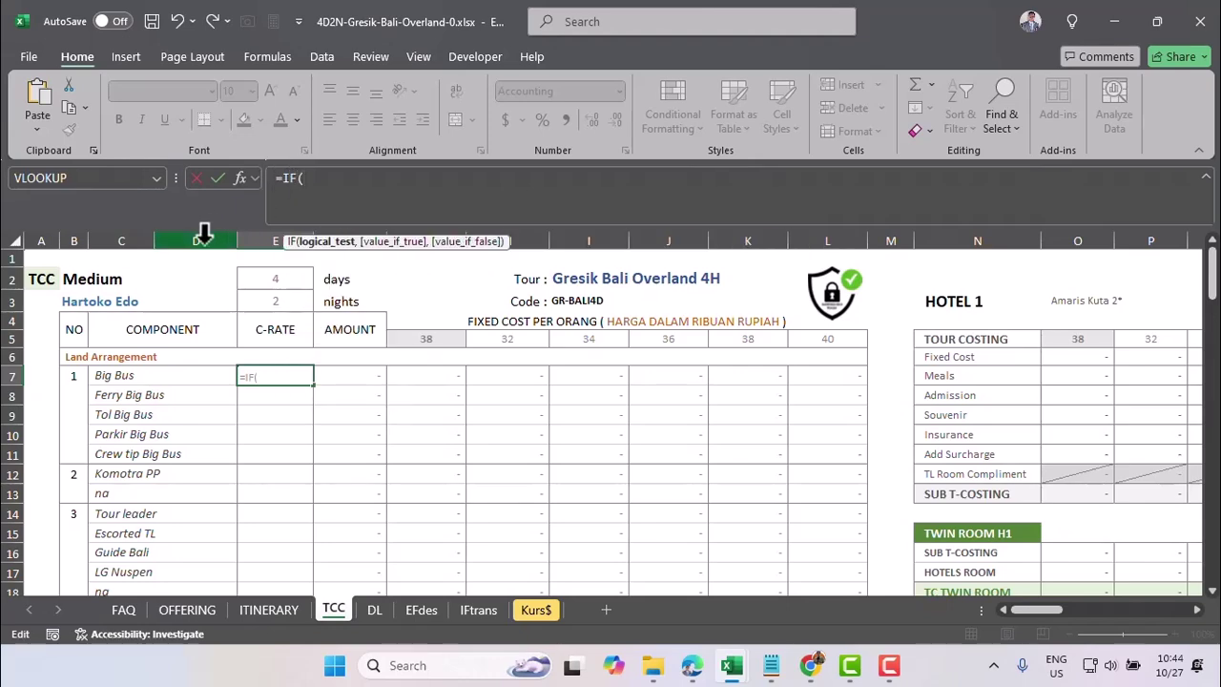
click(76, 277)
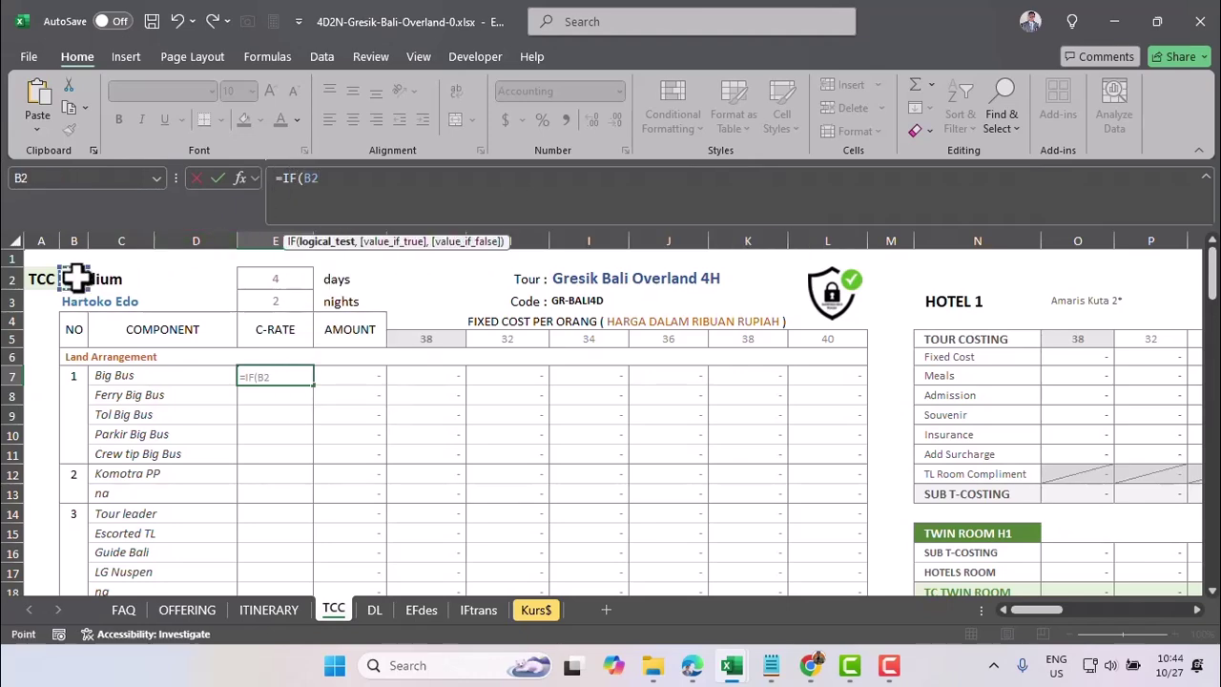
text(="Standard)
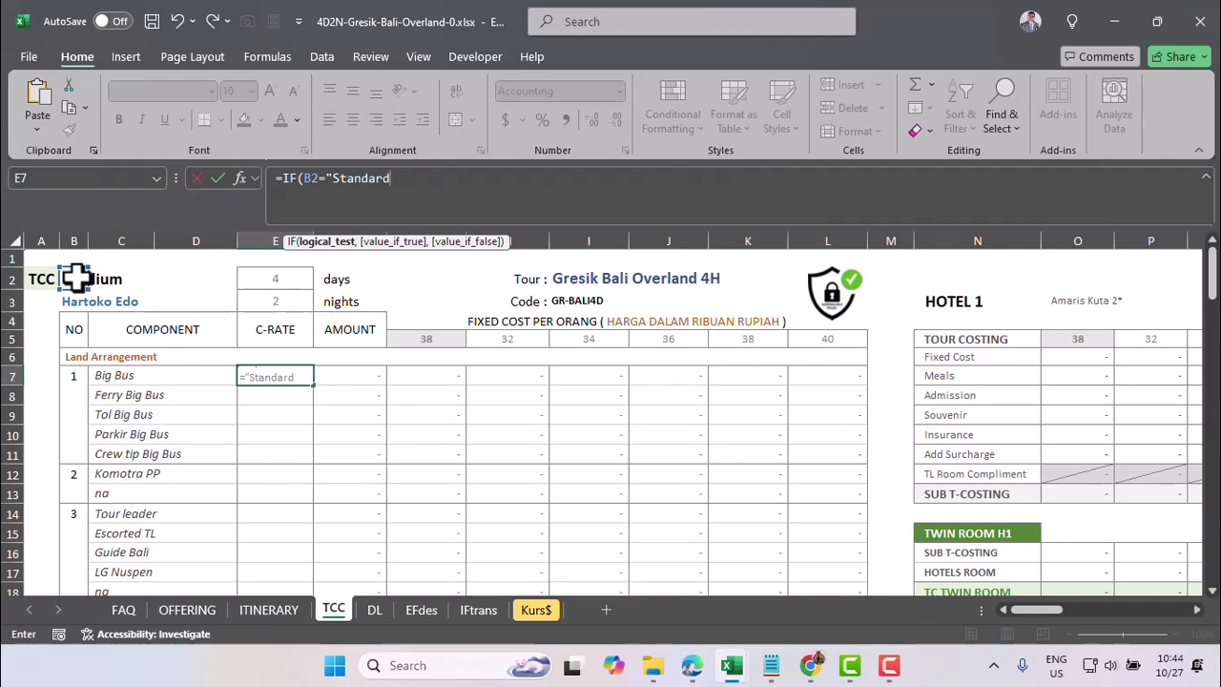
text(",)
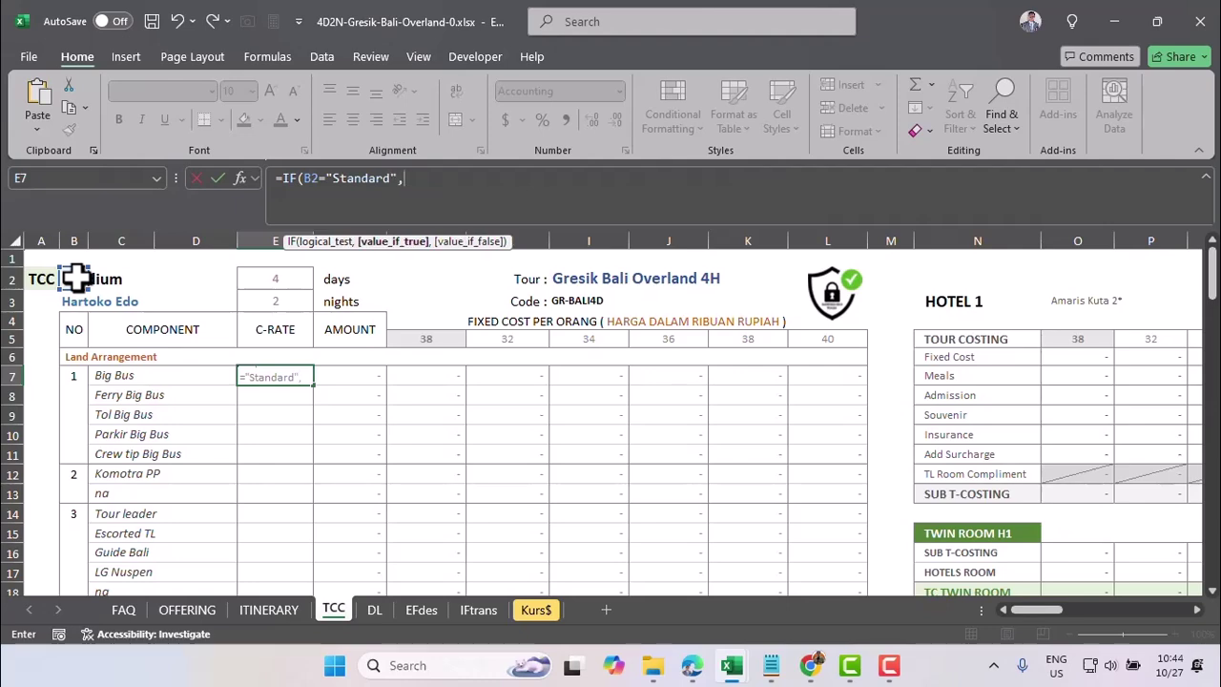
Step: Add a VLOOKUP of C7 as the true value, using $B$2:$E$1500 on the database workbook's DOMESTIK sheet as its table
text(VLOOKUP()
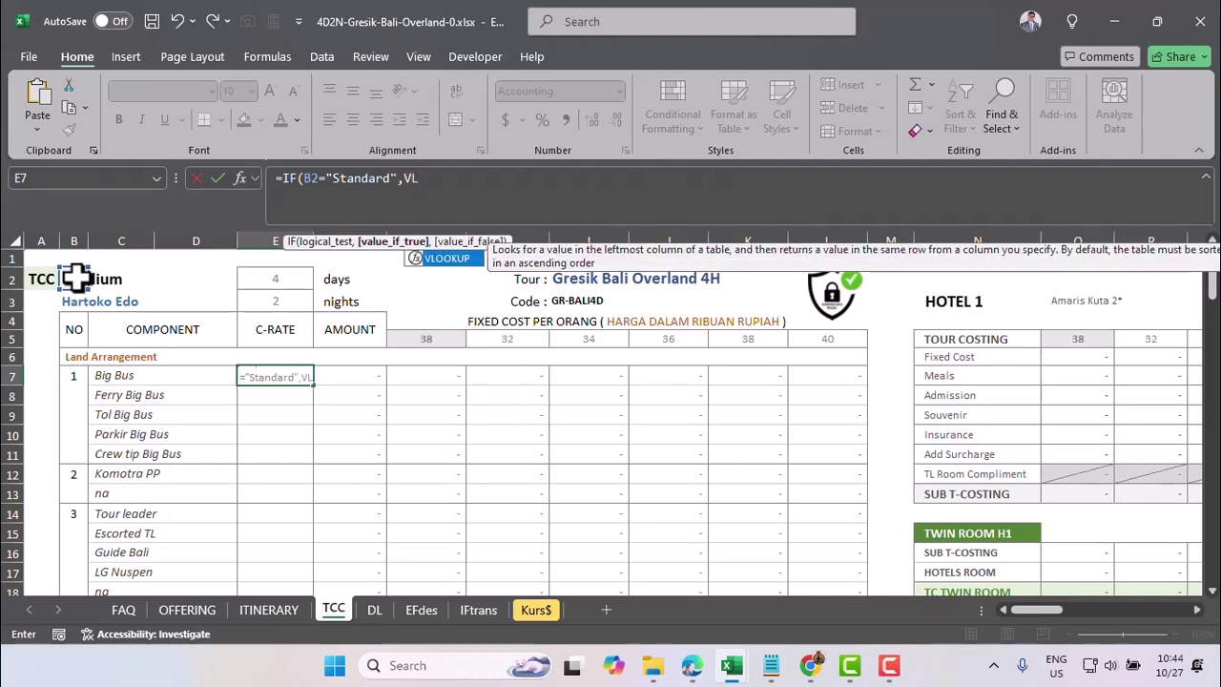
double_click(438, 258)
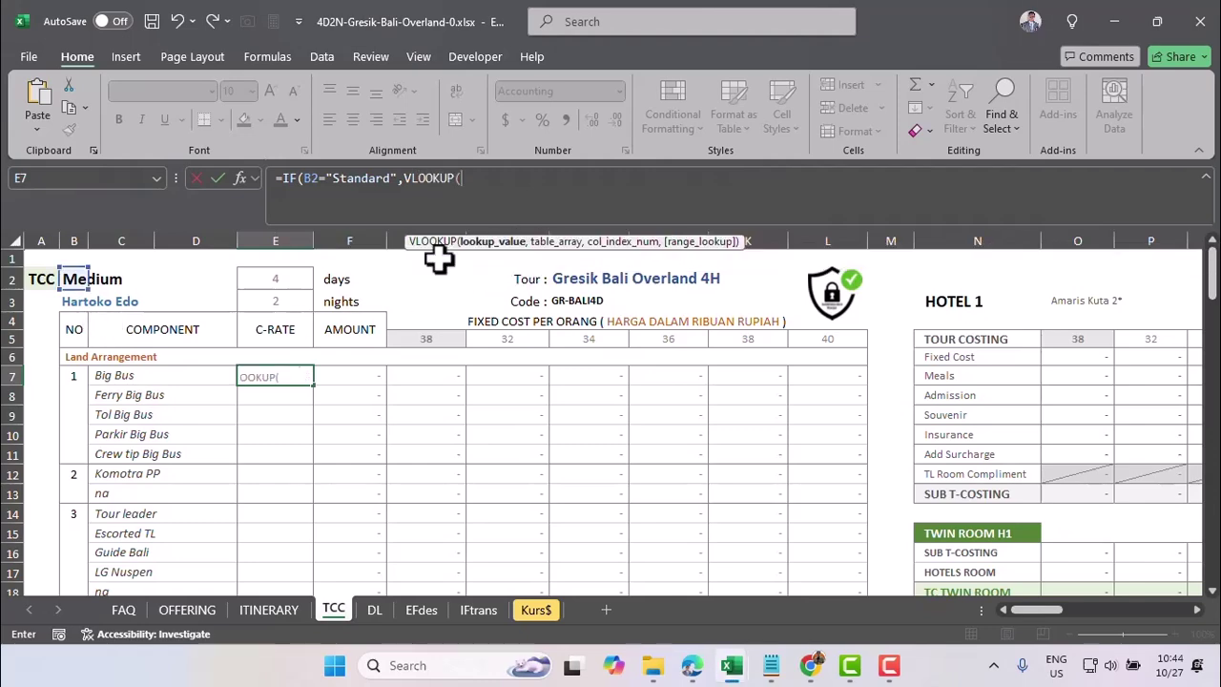
click(110, 374)
text(,)
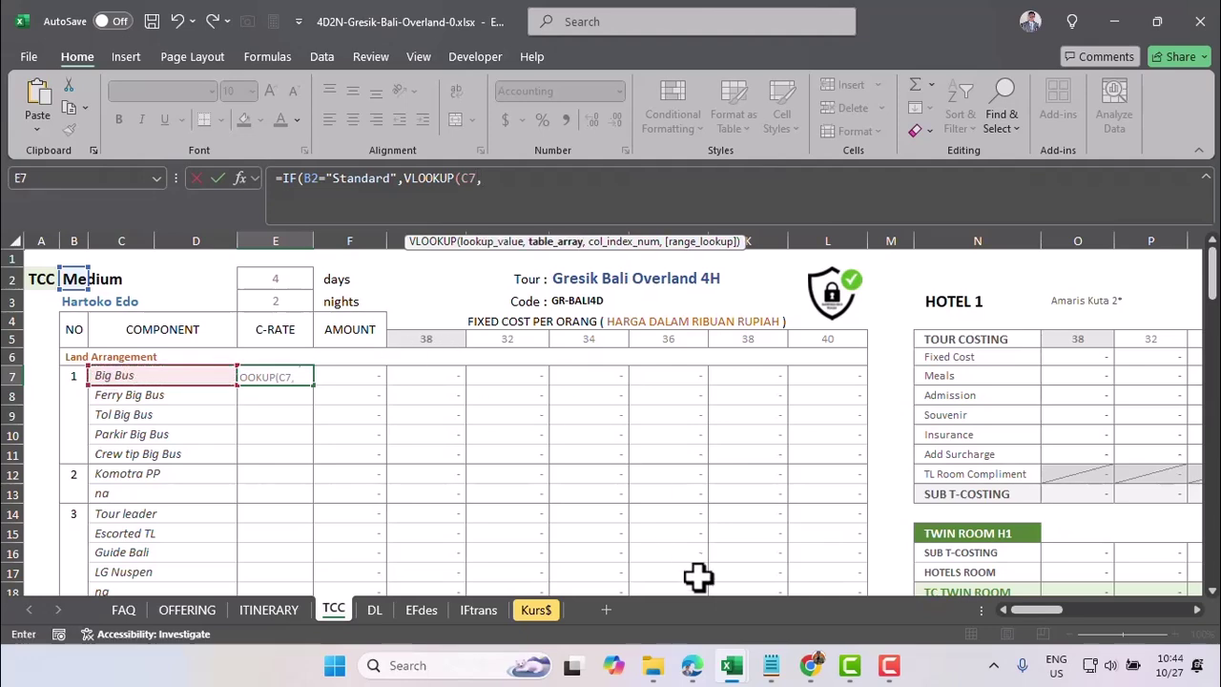
mouse_move(735, 668)
click(792, 583)
drag(113, 244, 423, 475)
click(828, 180)
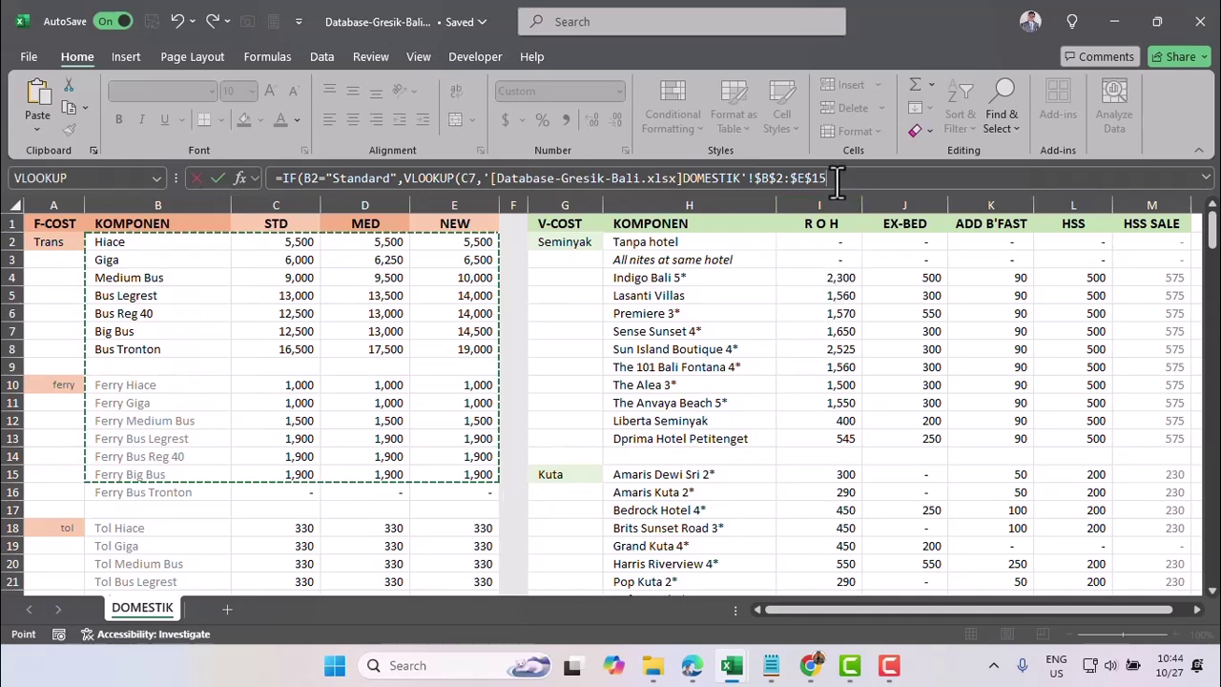
text(0)
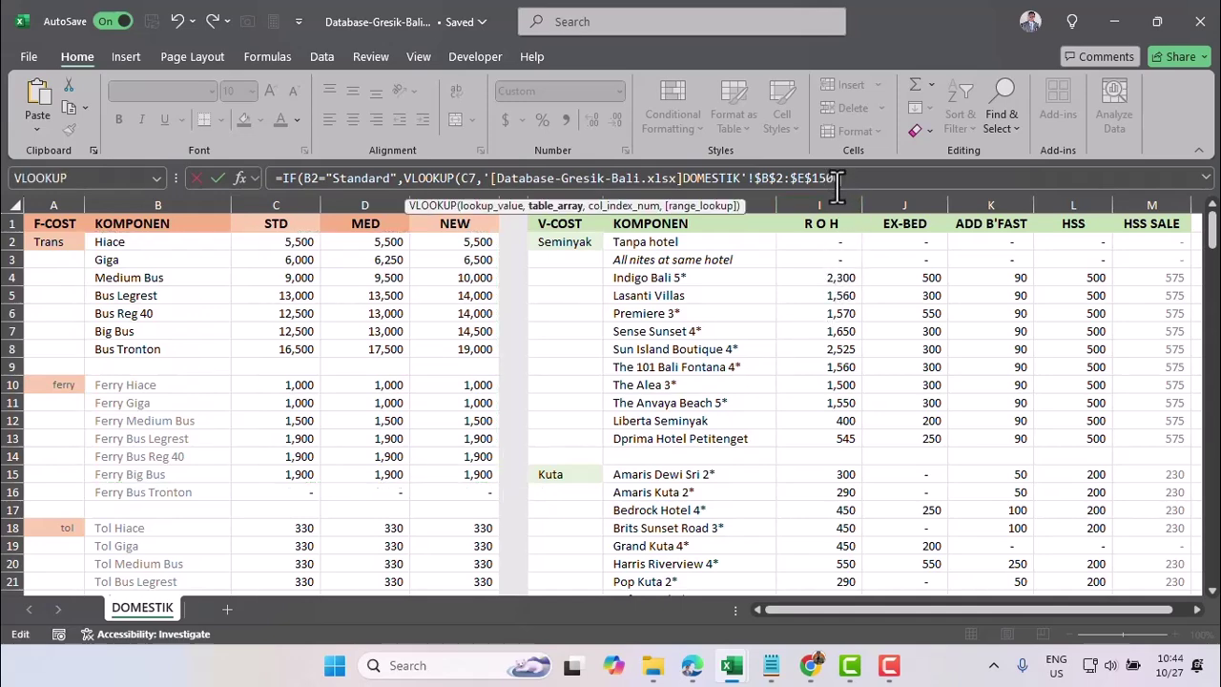
Step: Complete the VLOOKUP with column index 2 and exact match FALSE, and enter the finished formula in E7
text(,)
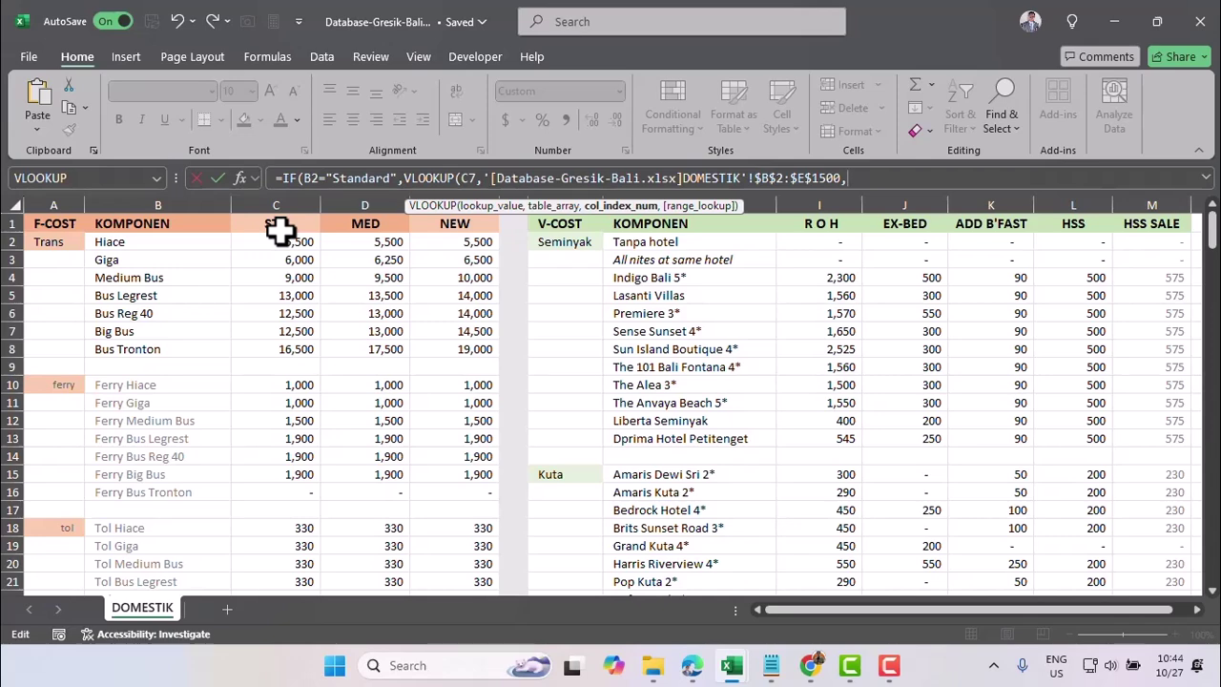
text(2,)
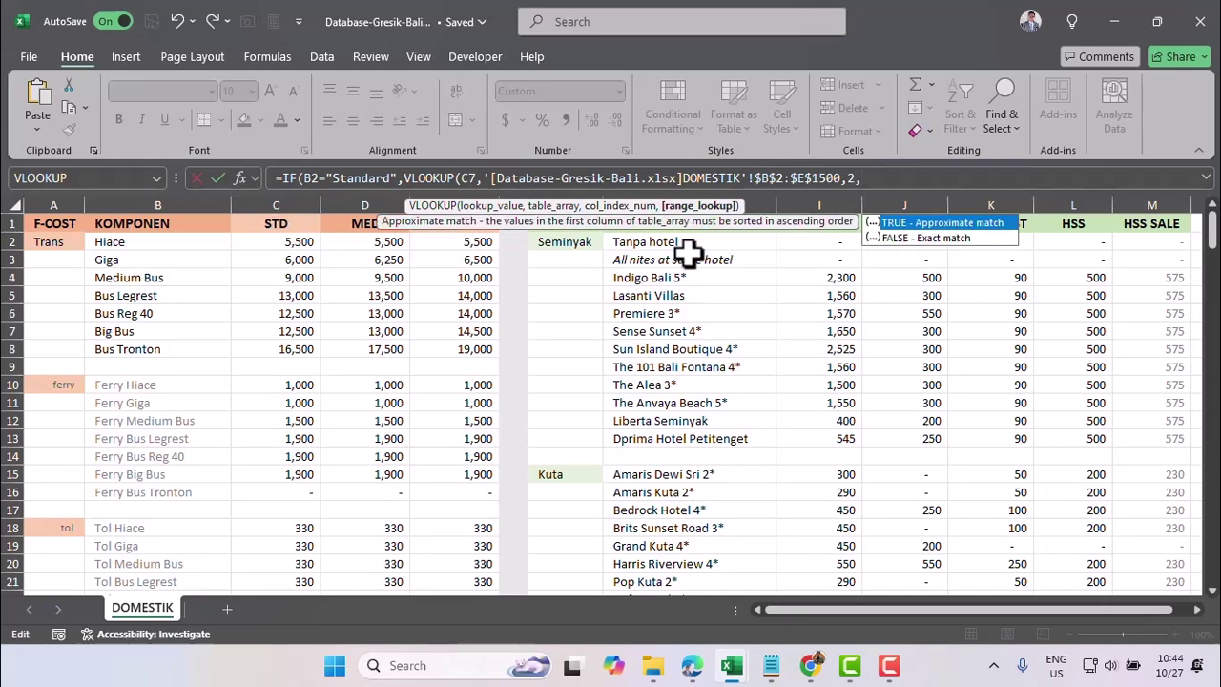
double_click(891, 237)
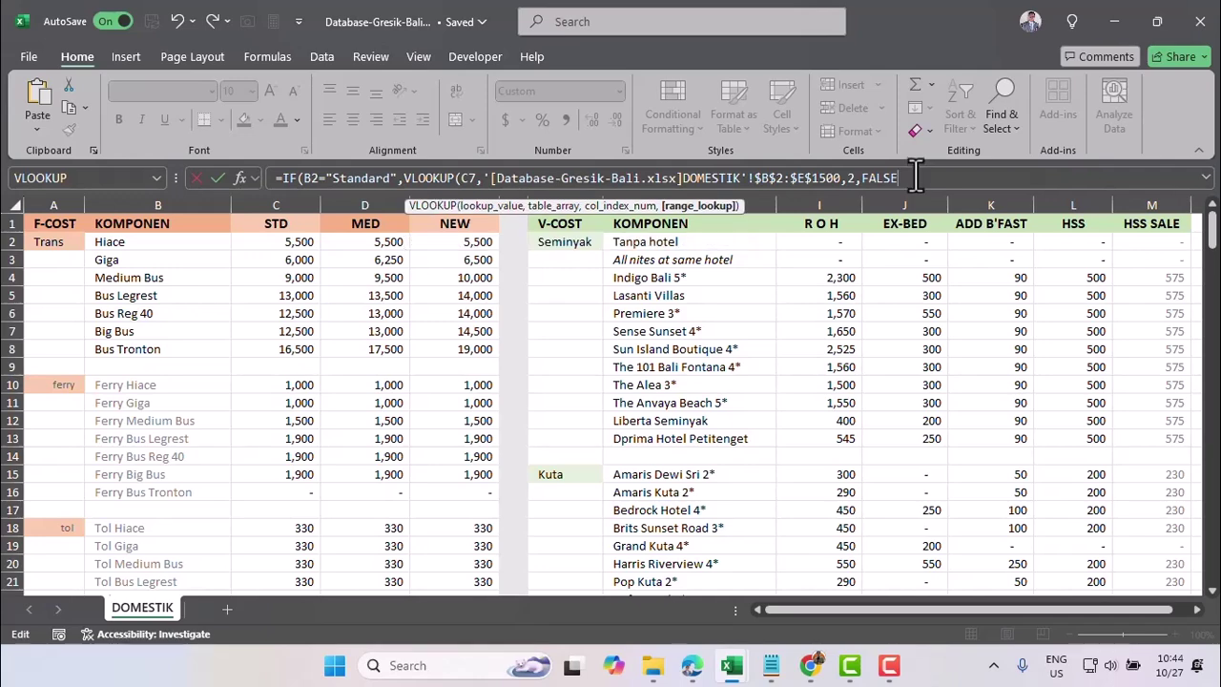
text()))
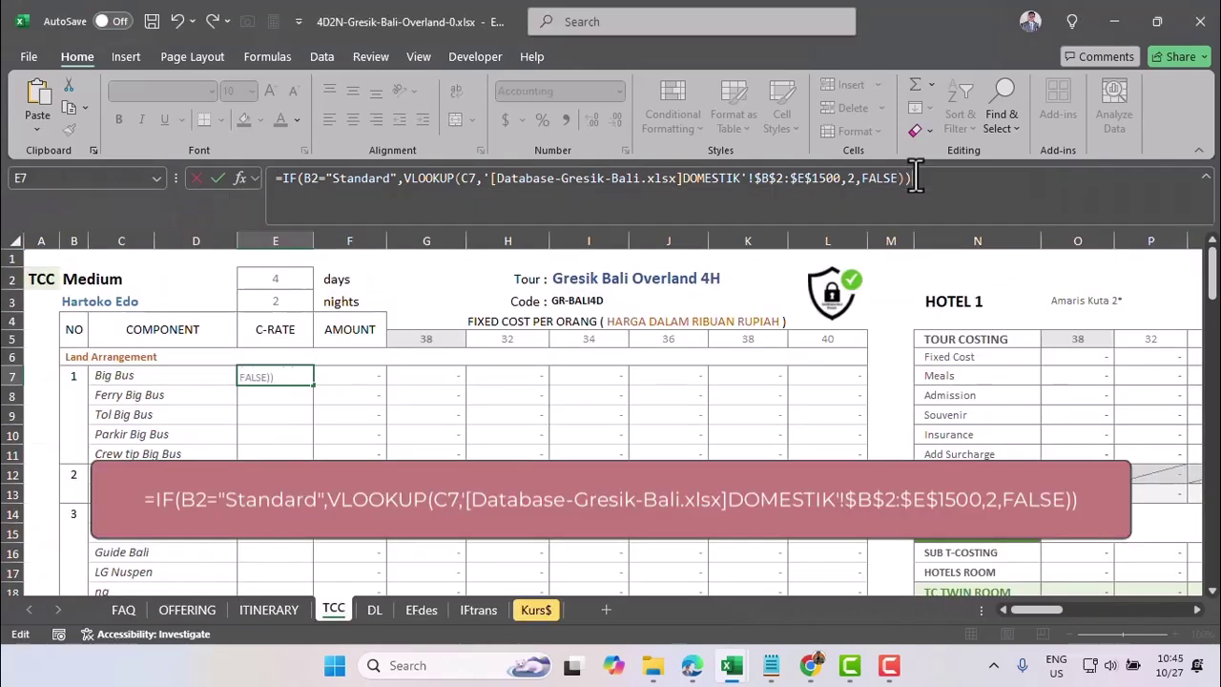
key(Return)
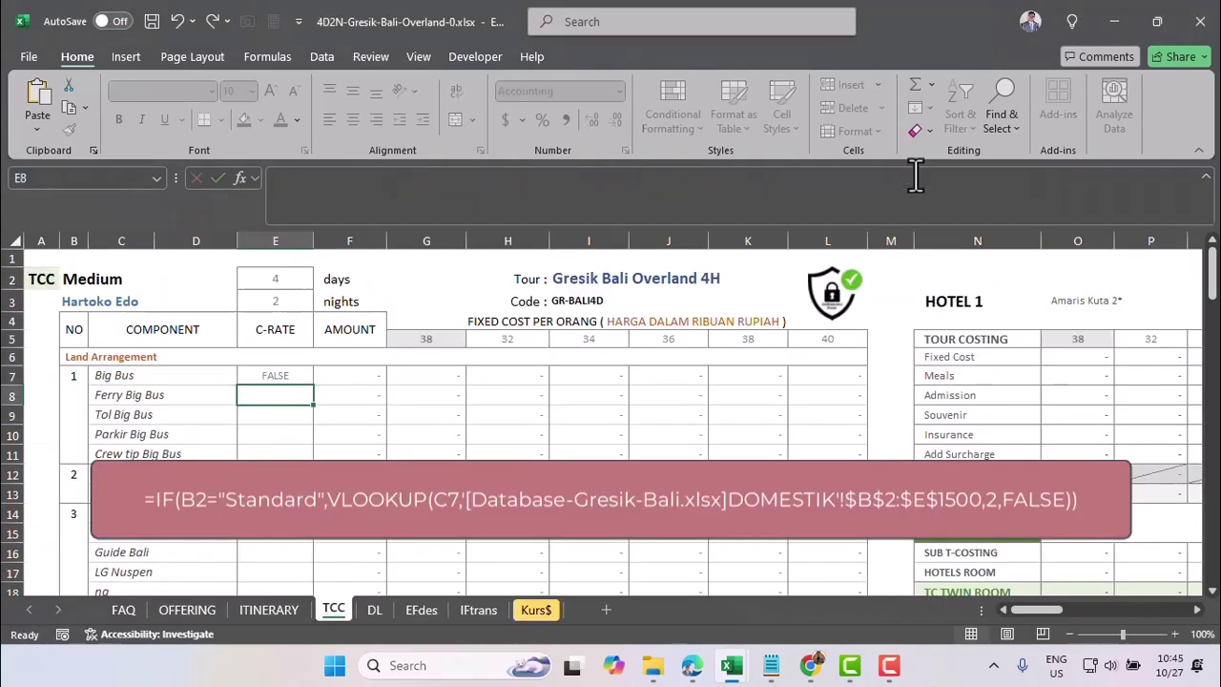
Step: Duplicate E7's whole IF expression inside the formula as the value-if-false argument, adding the extra closing parenthesis
click(273, 378)
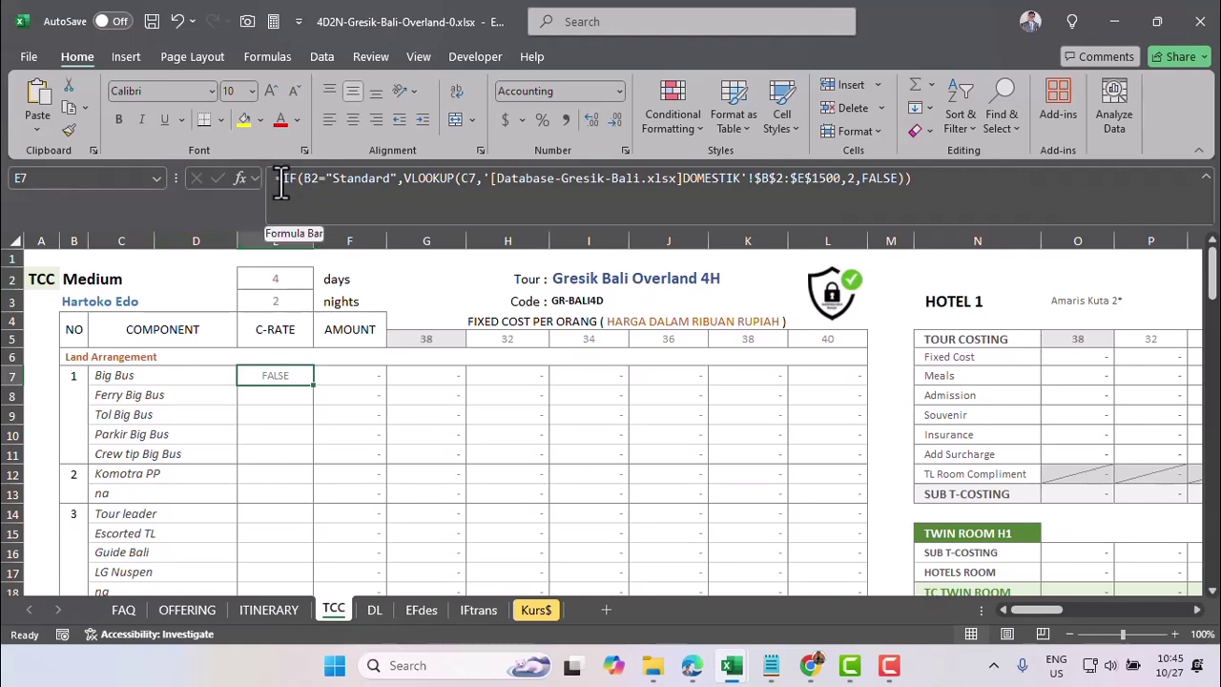
click(311, 184)
drag(315, 188, 899, 188)
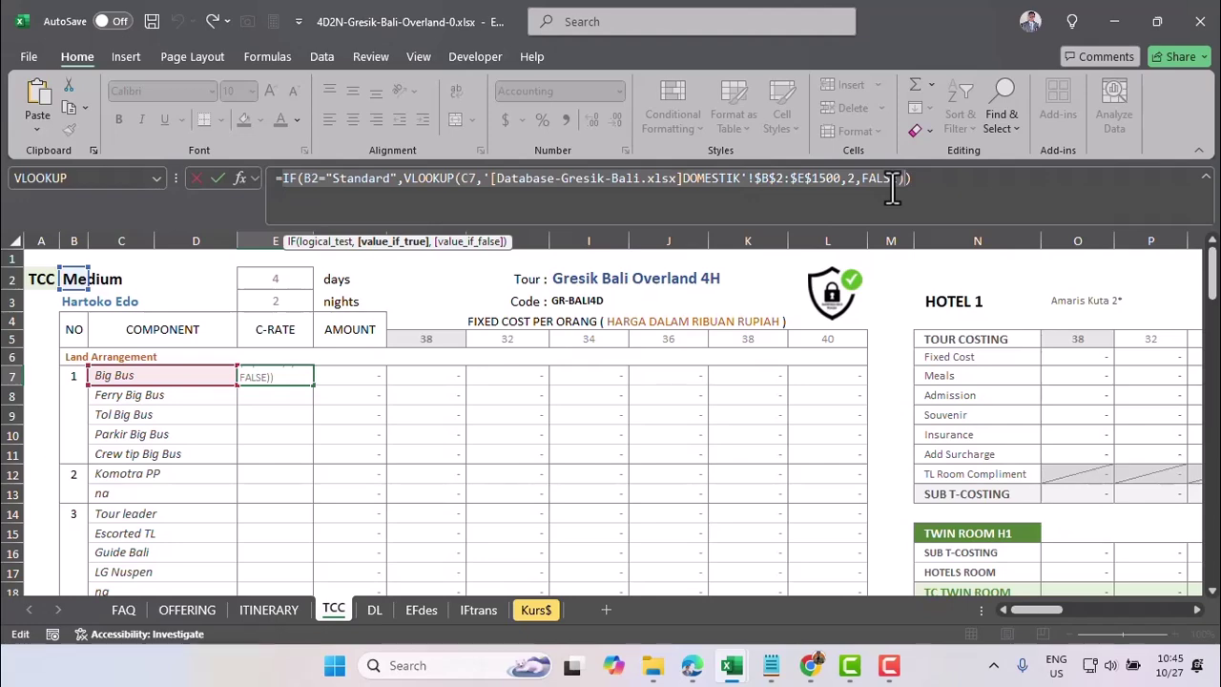
key(ctrl+c)
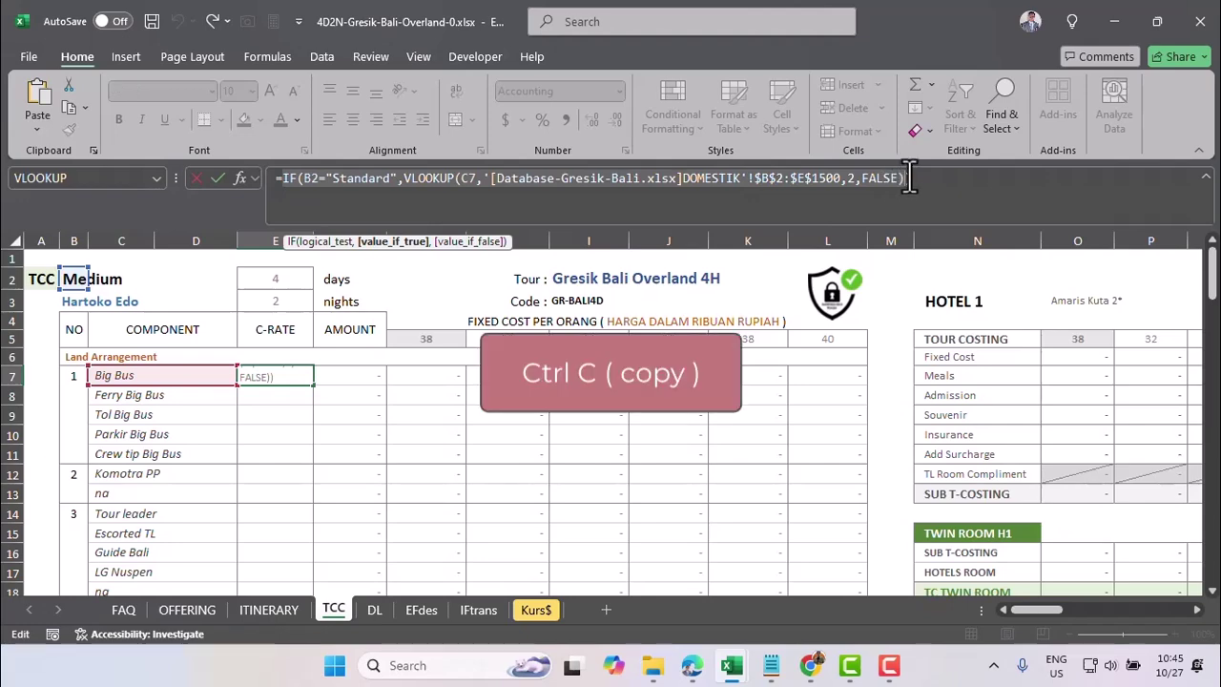
key(Right)
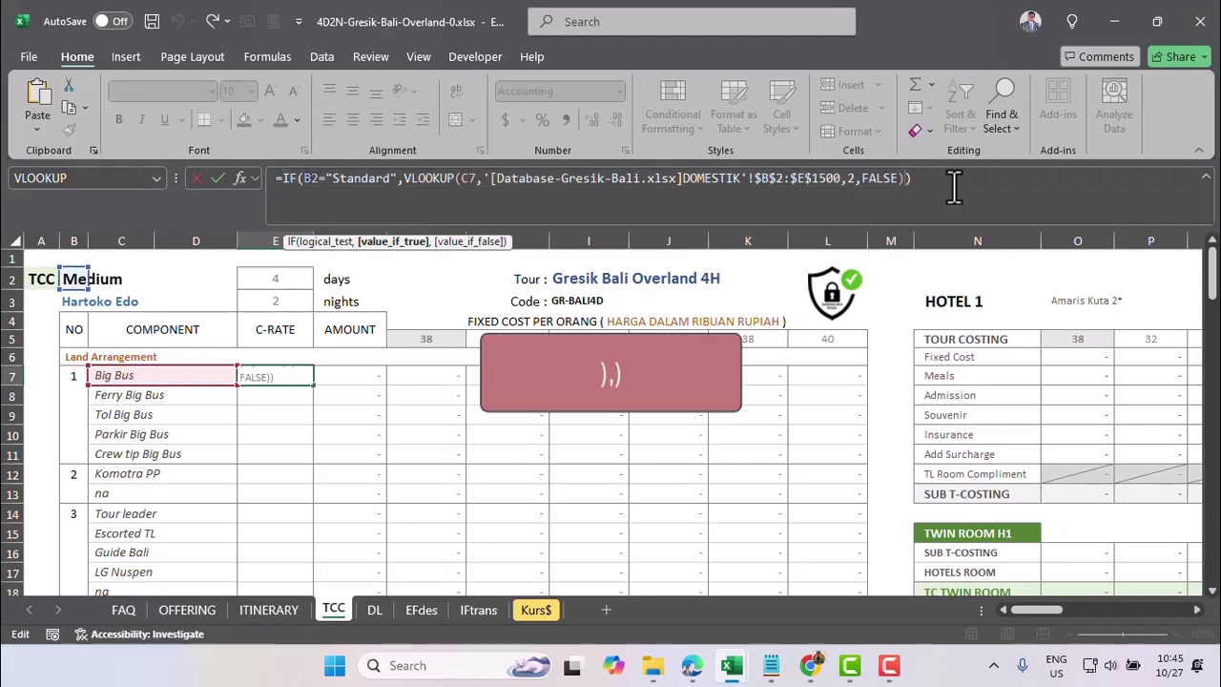
text(,)
key(ctrl+v)
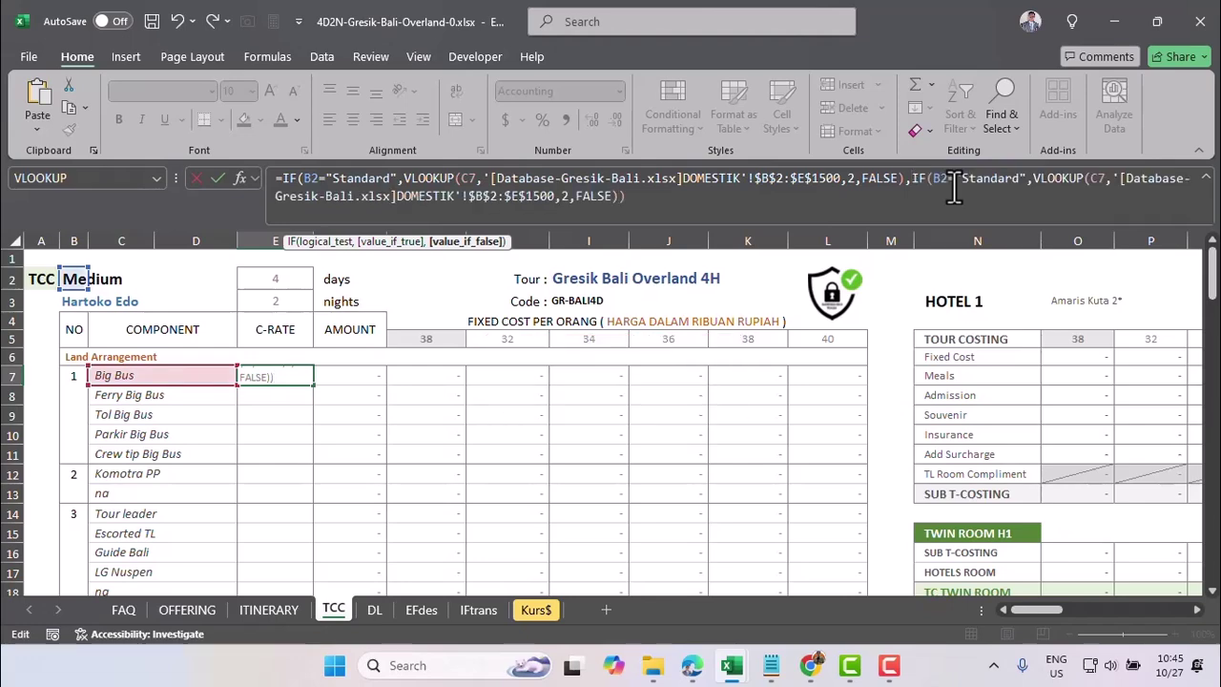
text())
Step: Change the nested IF's condition in E7 to "Medium" and its VLOOKUP column index to 3
click(968, 182)
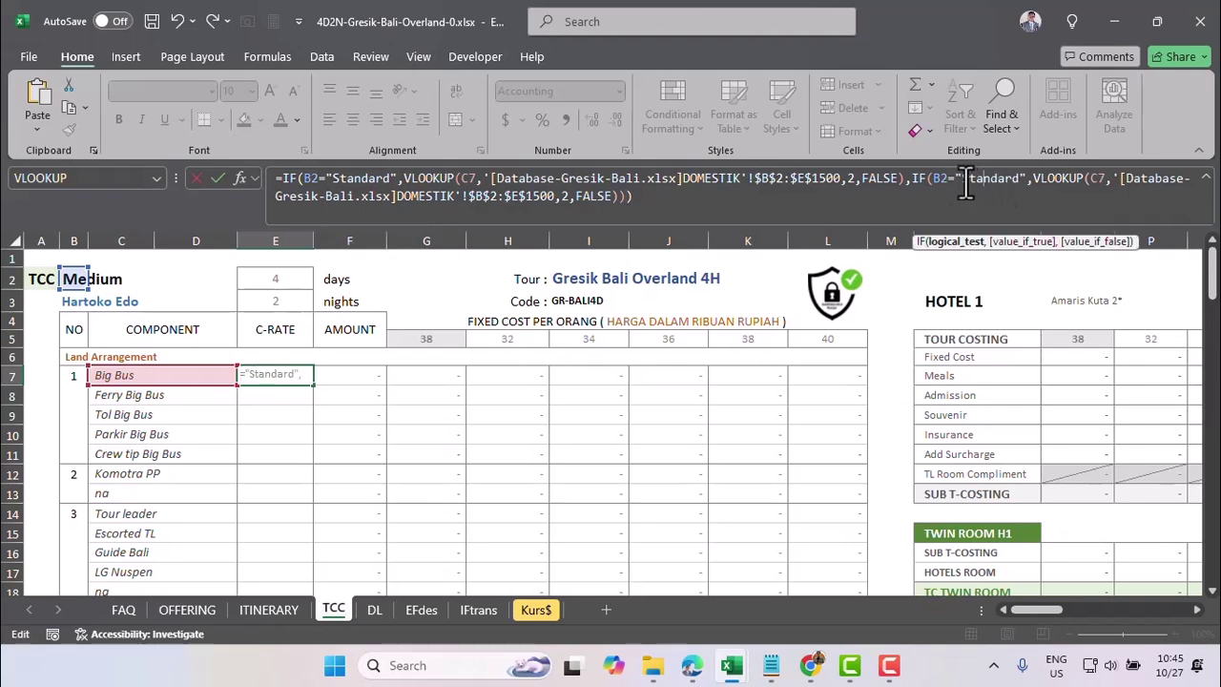
drag(960, 182, 1019, 188)
text(Medium)
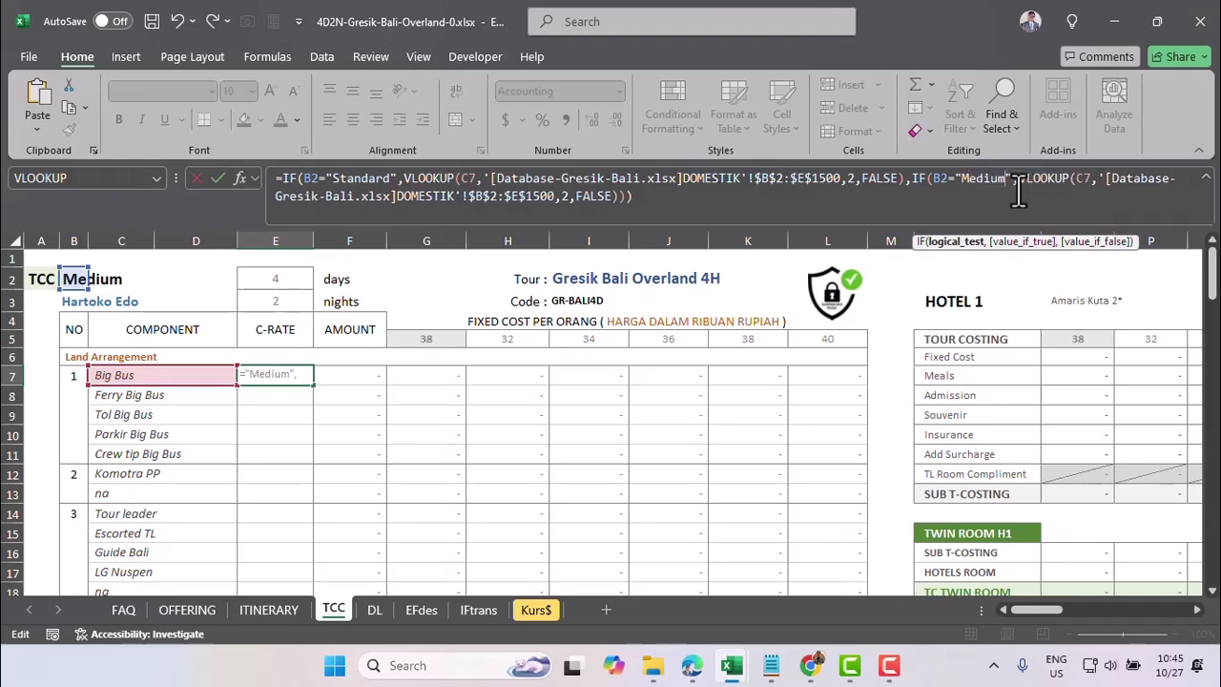
double_click(562, 196)
text(3)
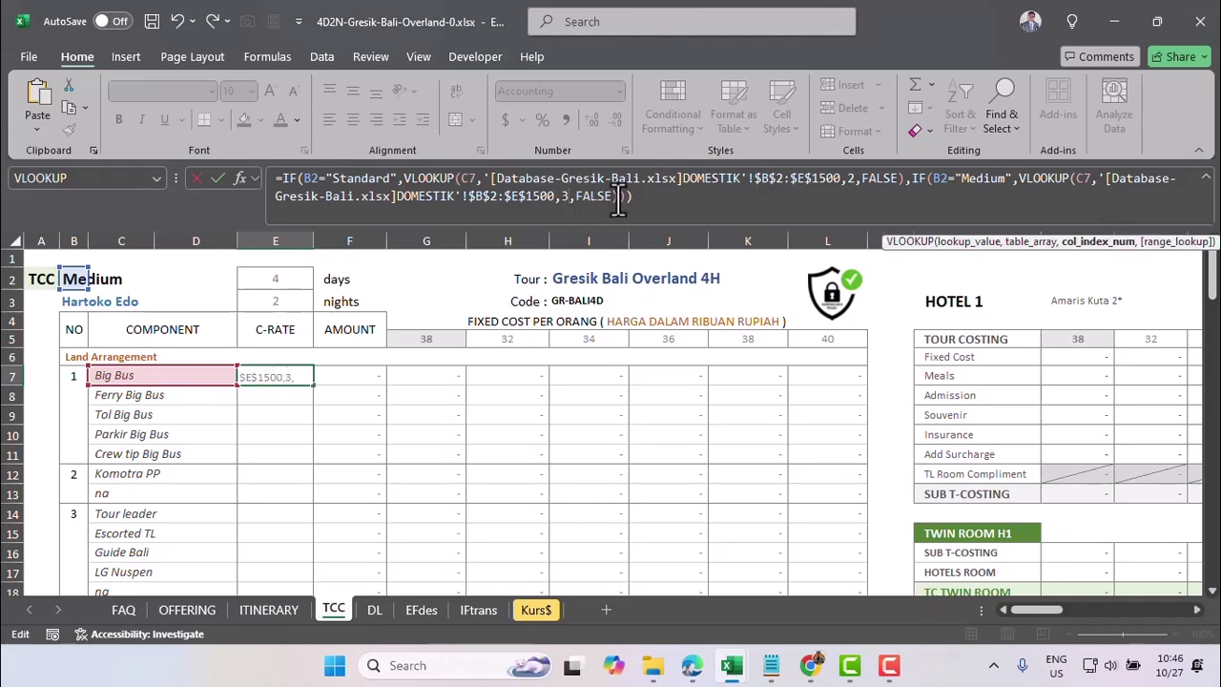
text())
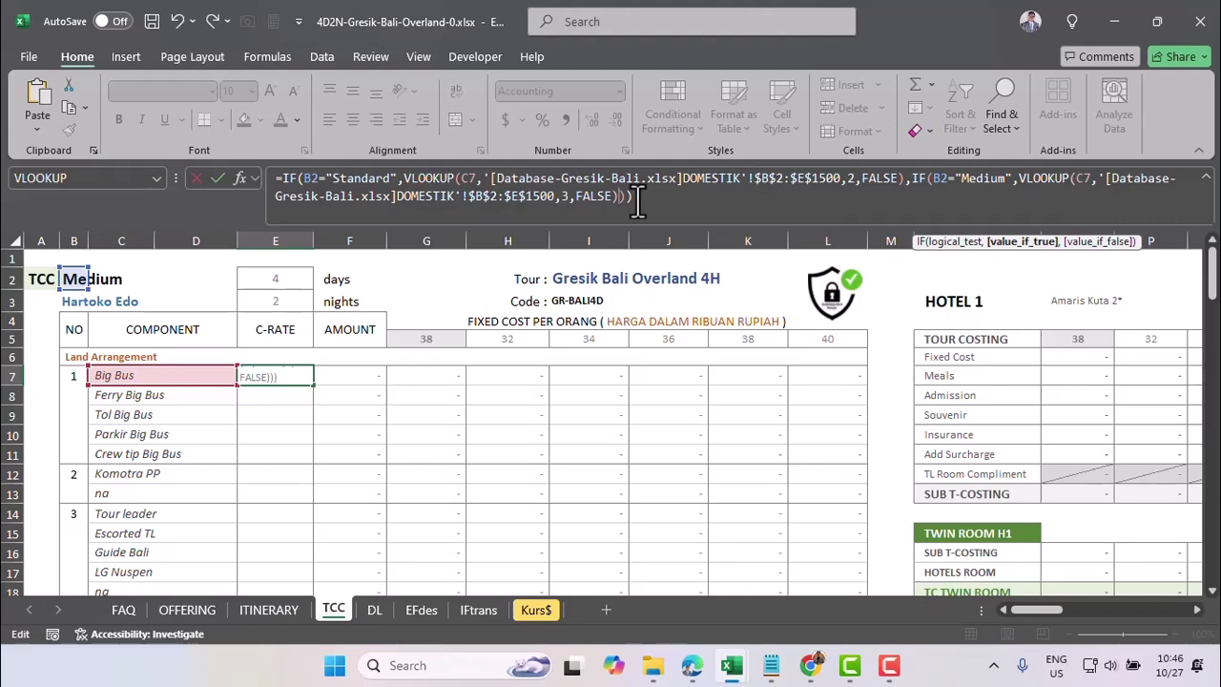
Step: Add a third copy of the IF expression as the value-if-false argument in E7 and change its condition to "Terbaru"
text(,)
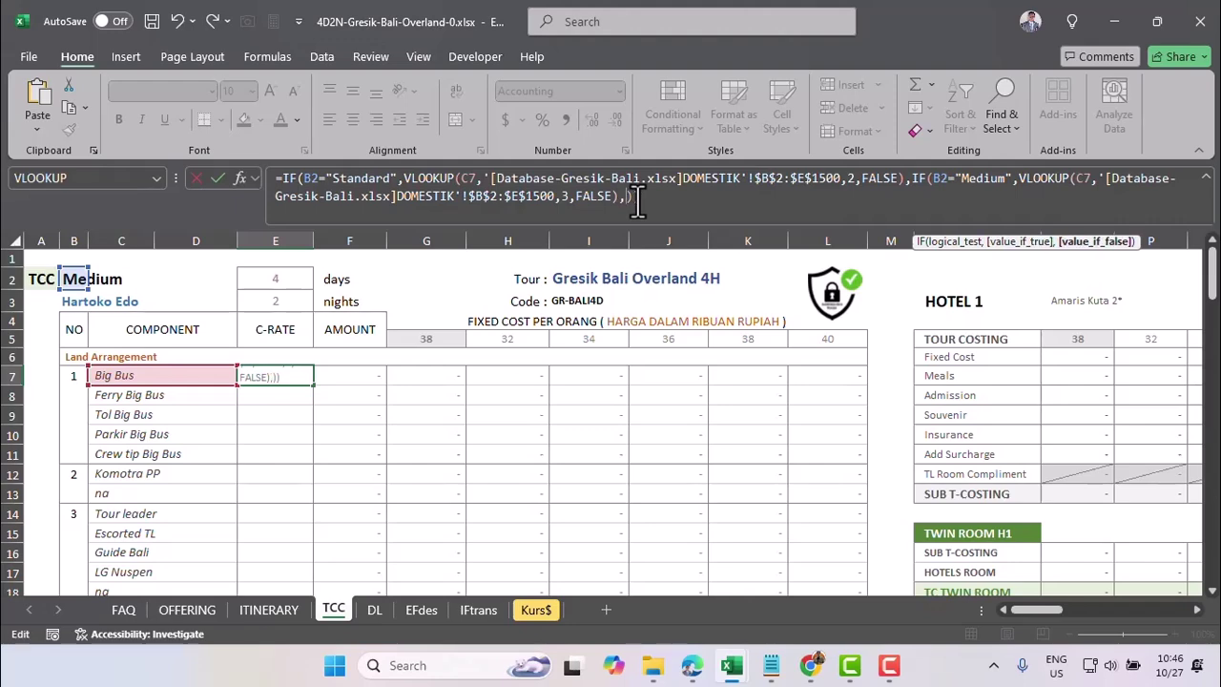
key(ctrl+v)
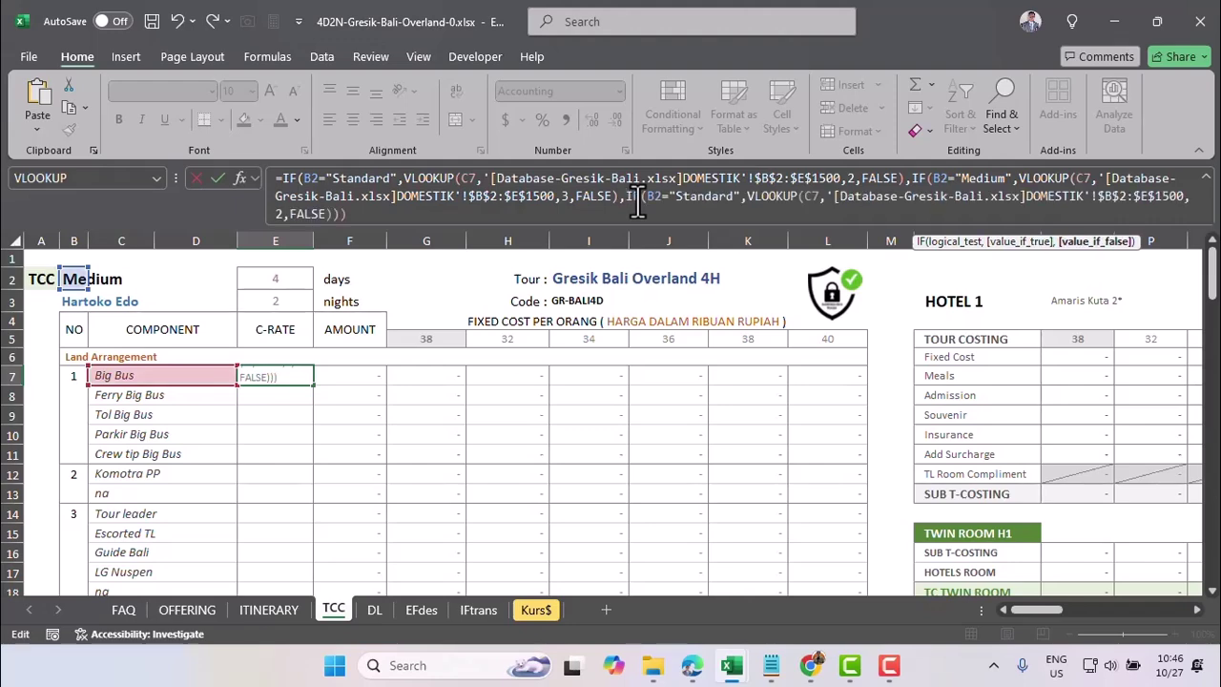
double_click(723, 197)
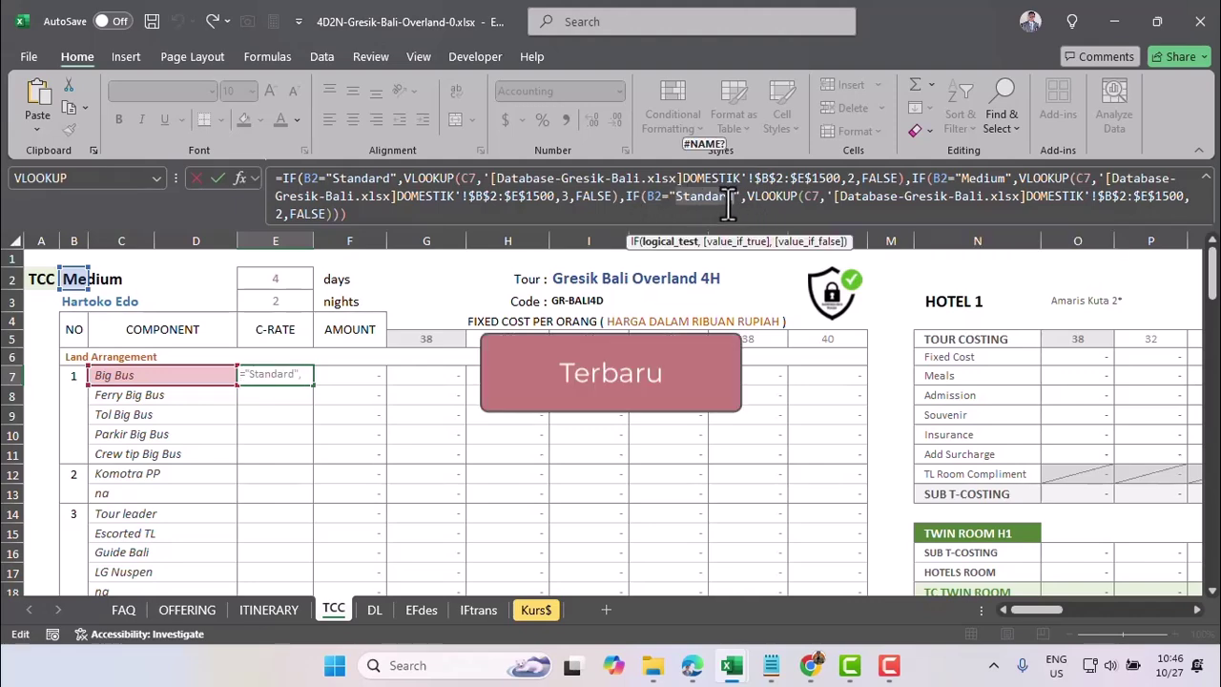
text(Terbaru)
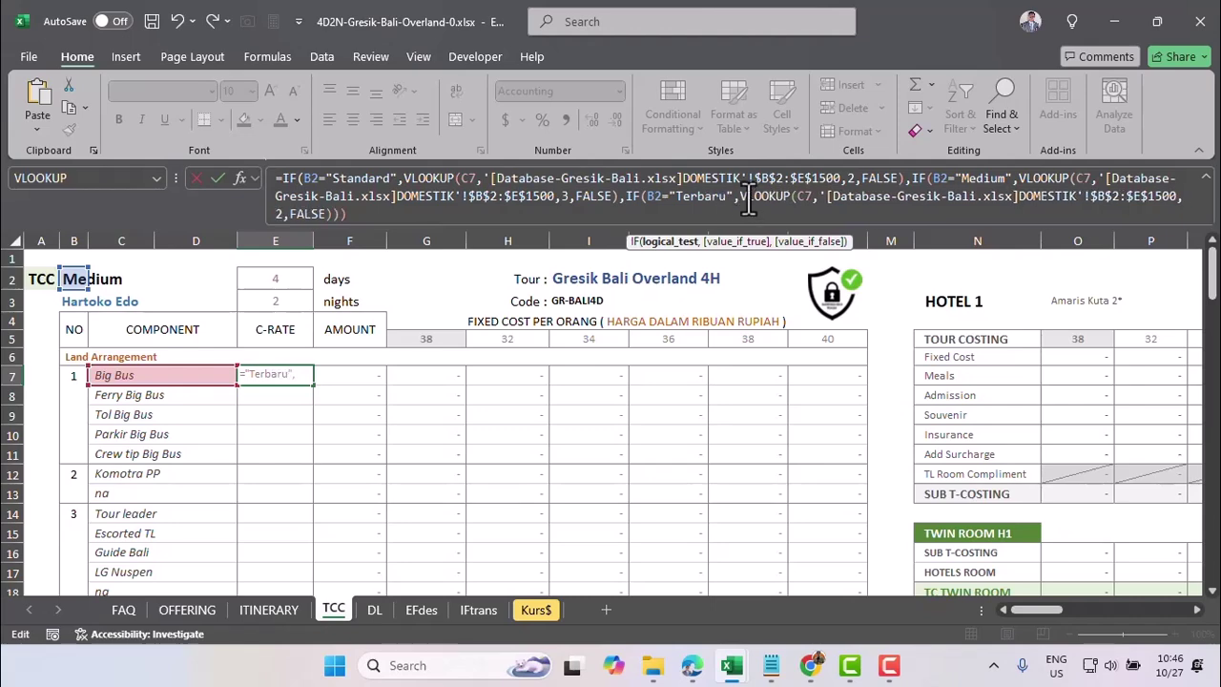
Step: Set the "Terbaru" VLOOKUP's column index to 4, add the missing closing parenthesis, and enter the formula in E7
double_click(279, 214)
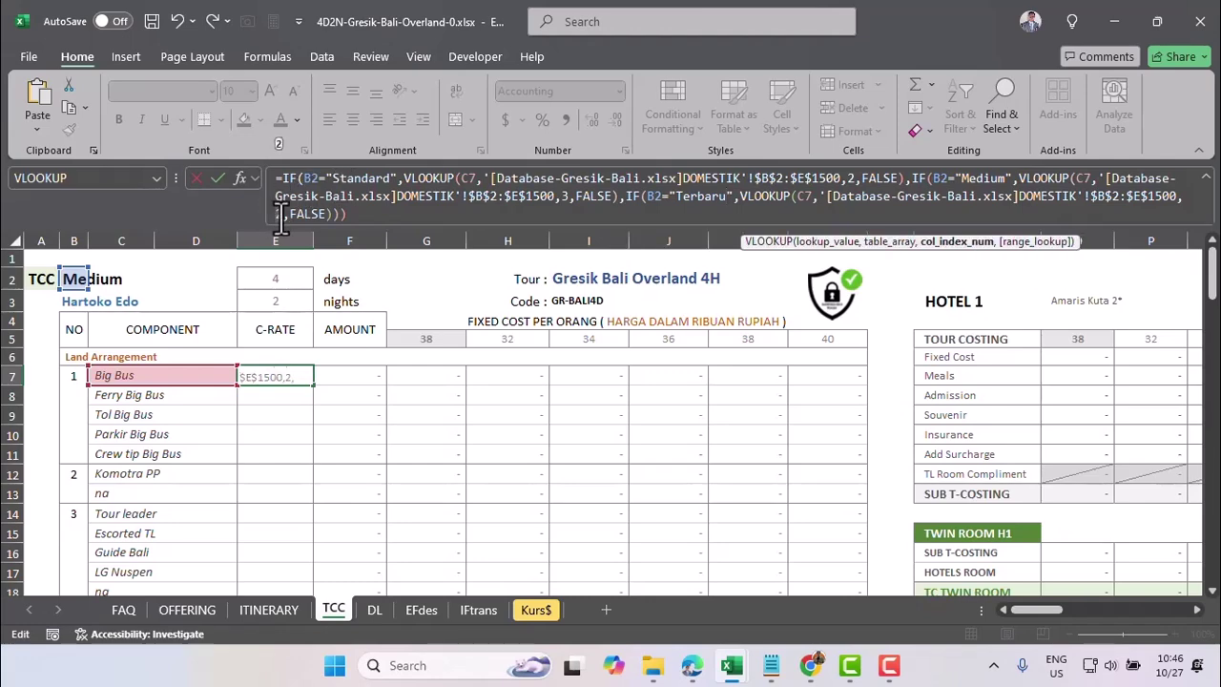
text(4)
click(367, 212)
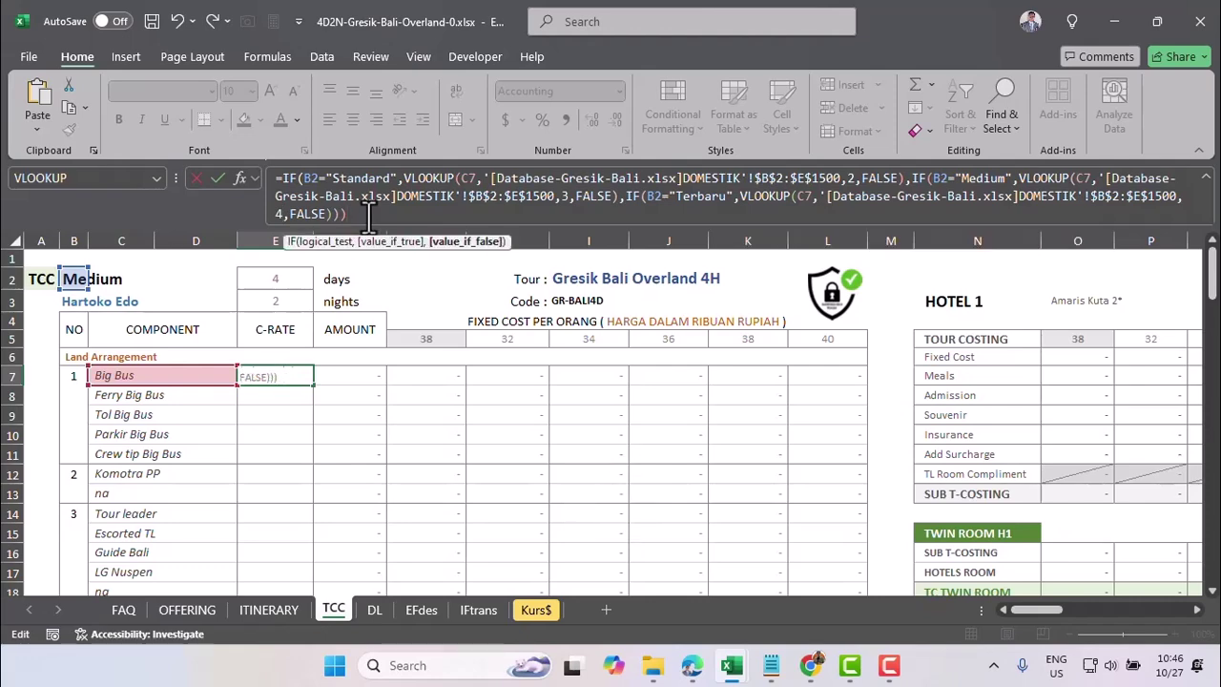
text())
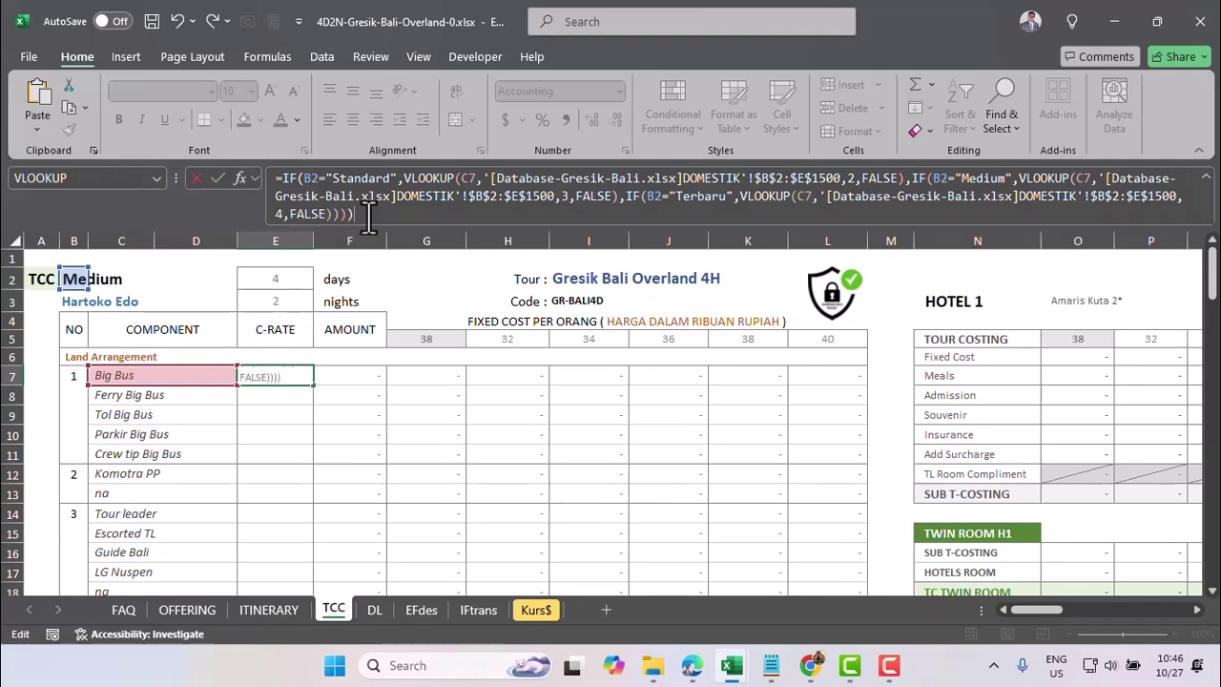
key(Return)
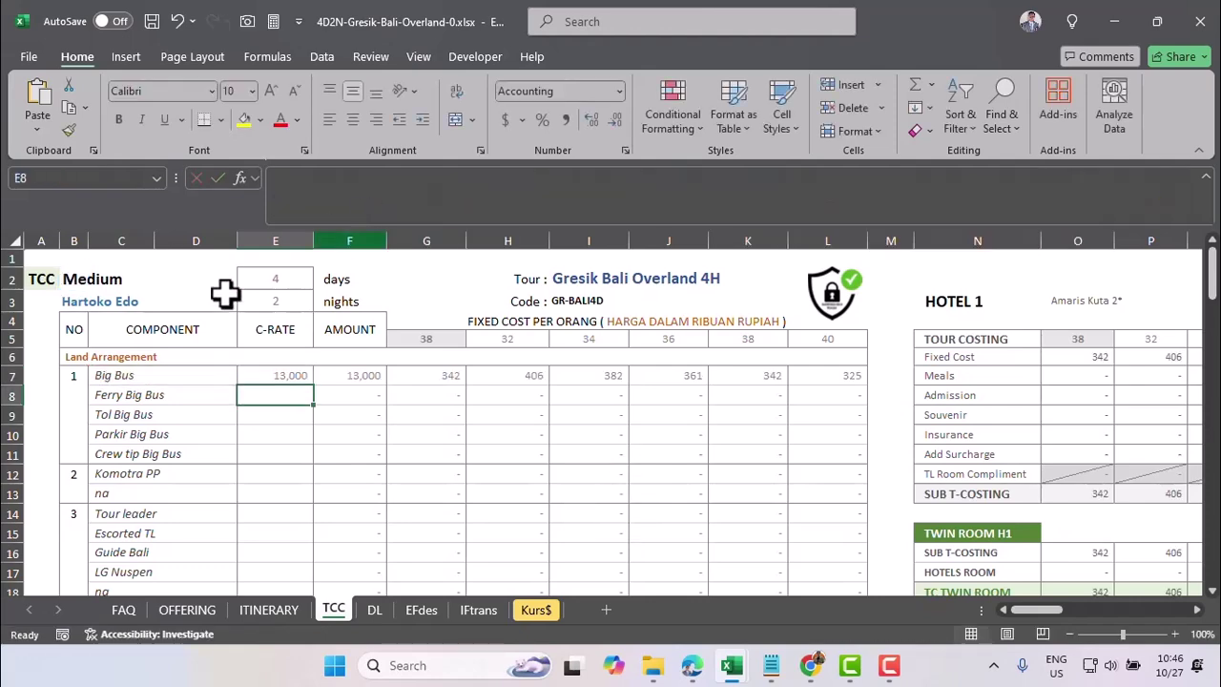
Step: In the Database-Gresik-Bali workbook, set the Big Bus rate in the MED column to 13500
click(284, 370)
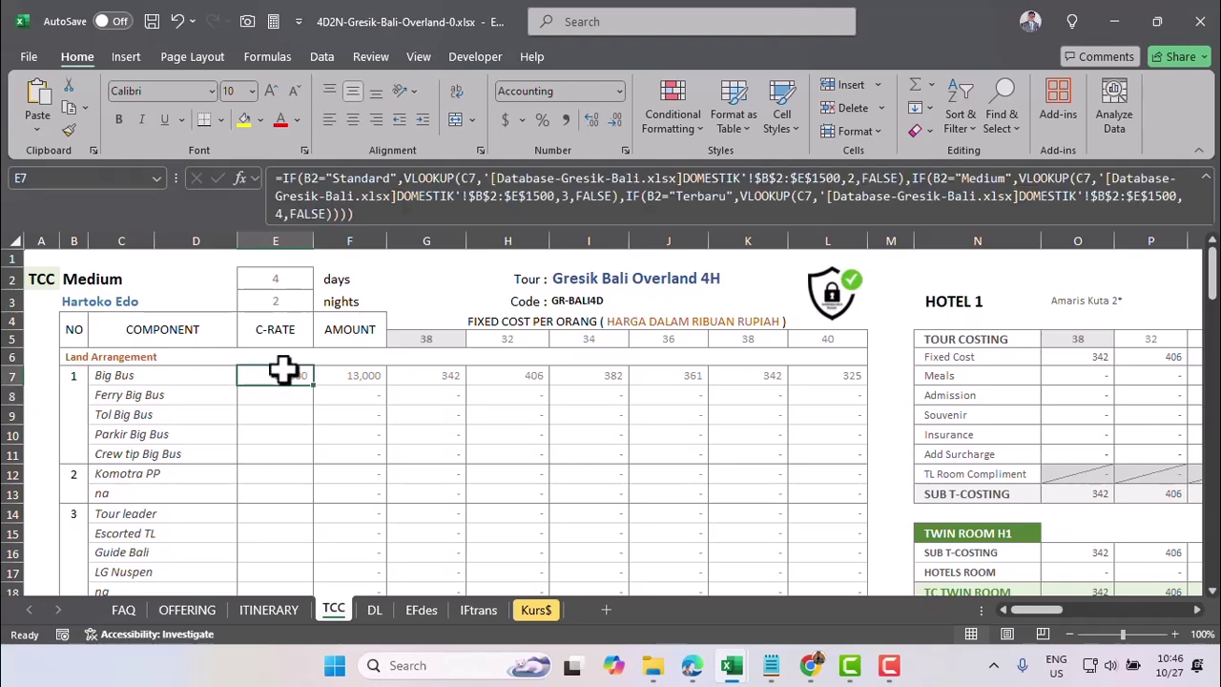
click(156, 379)
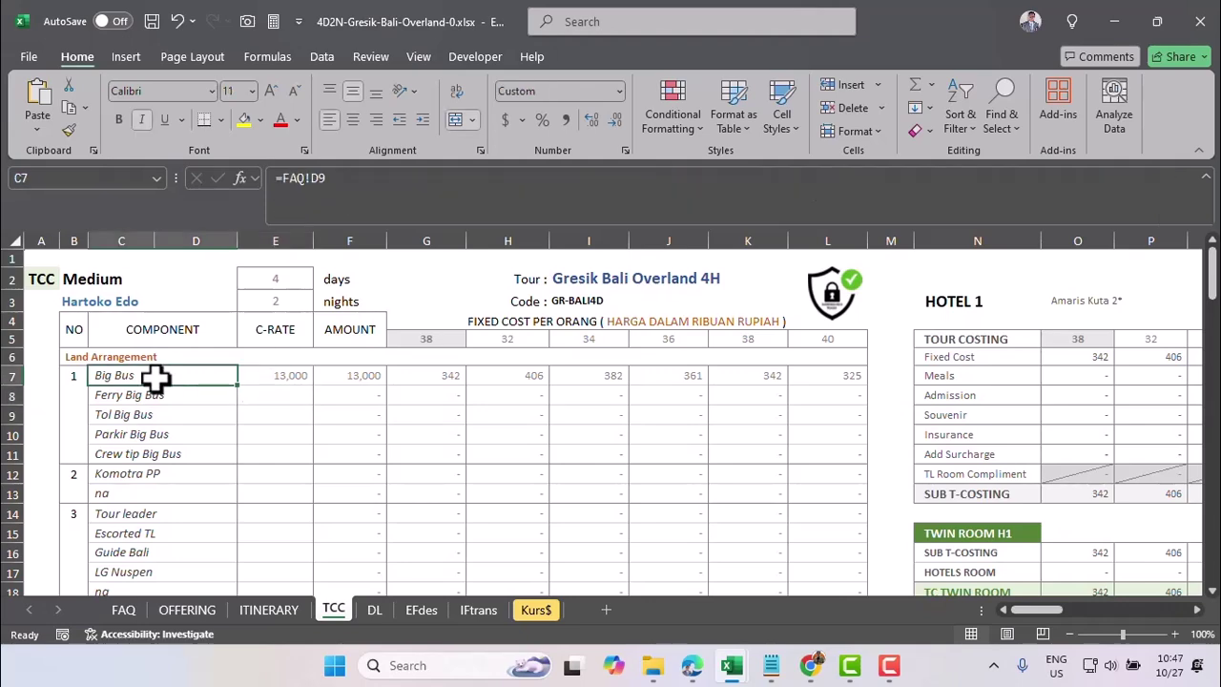
click(275, 376)
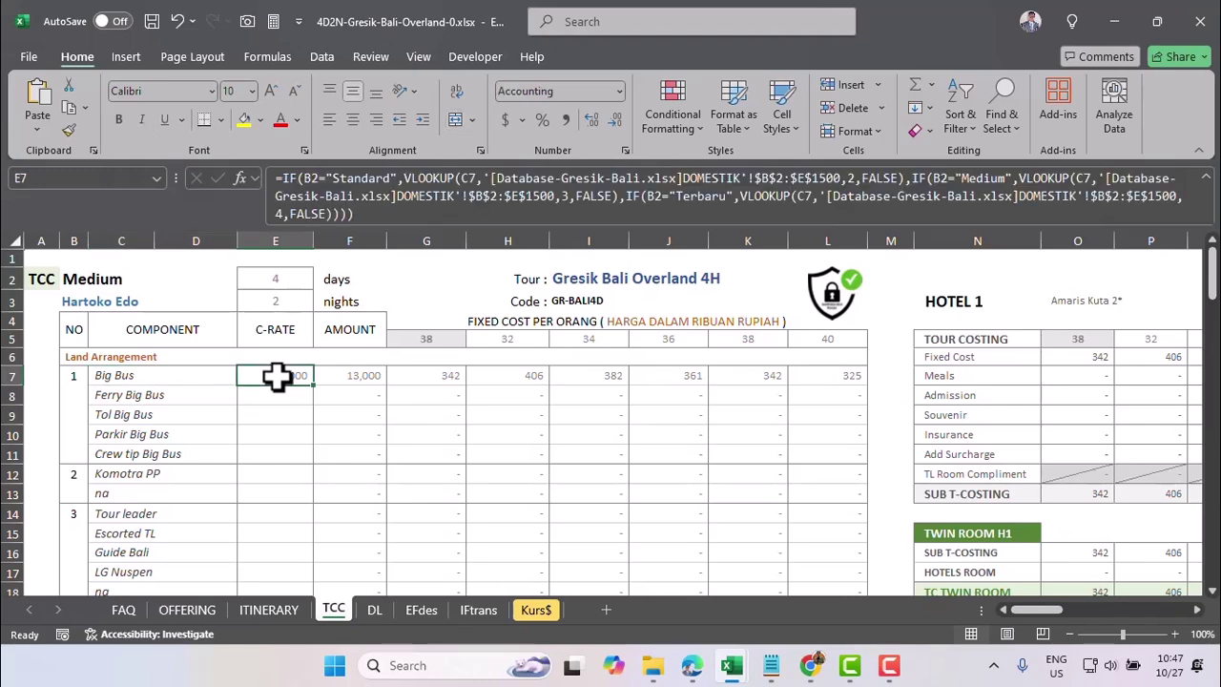
mouse_move(735, 663)
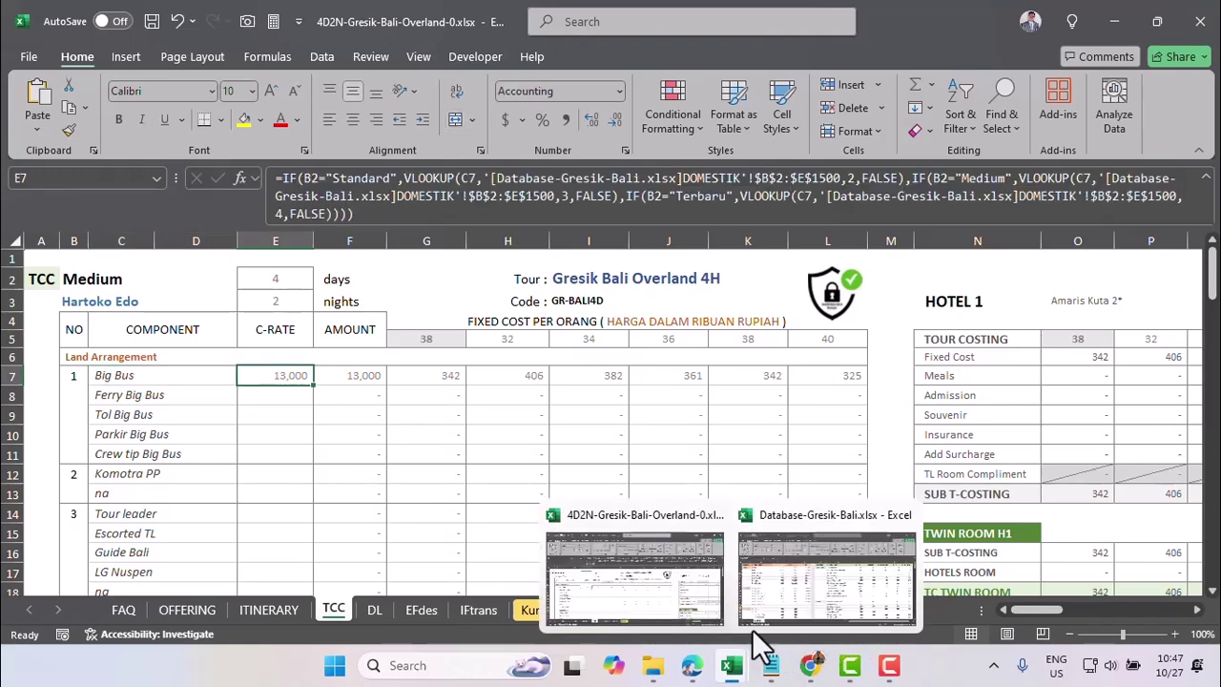
click(781, 598)
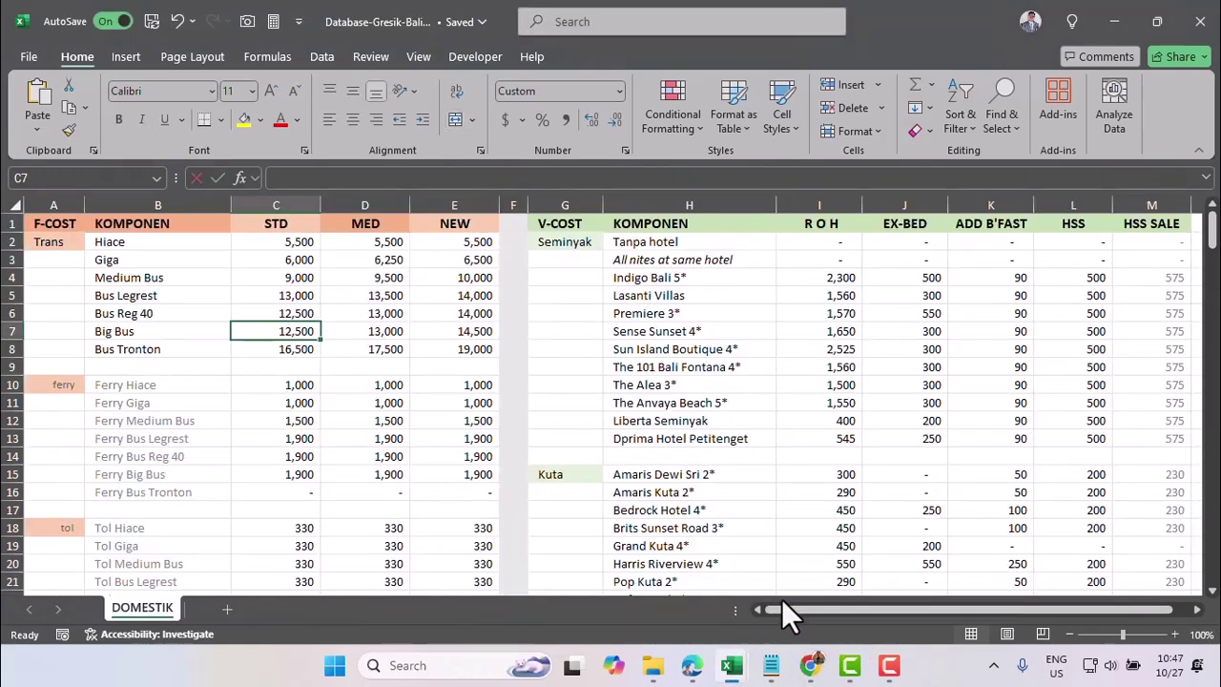
click(125, 332)
click(383, 329)
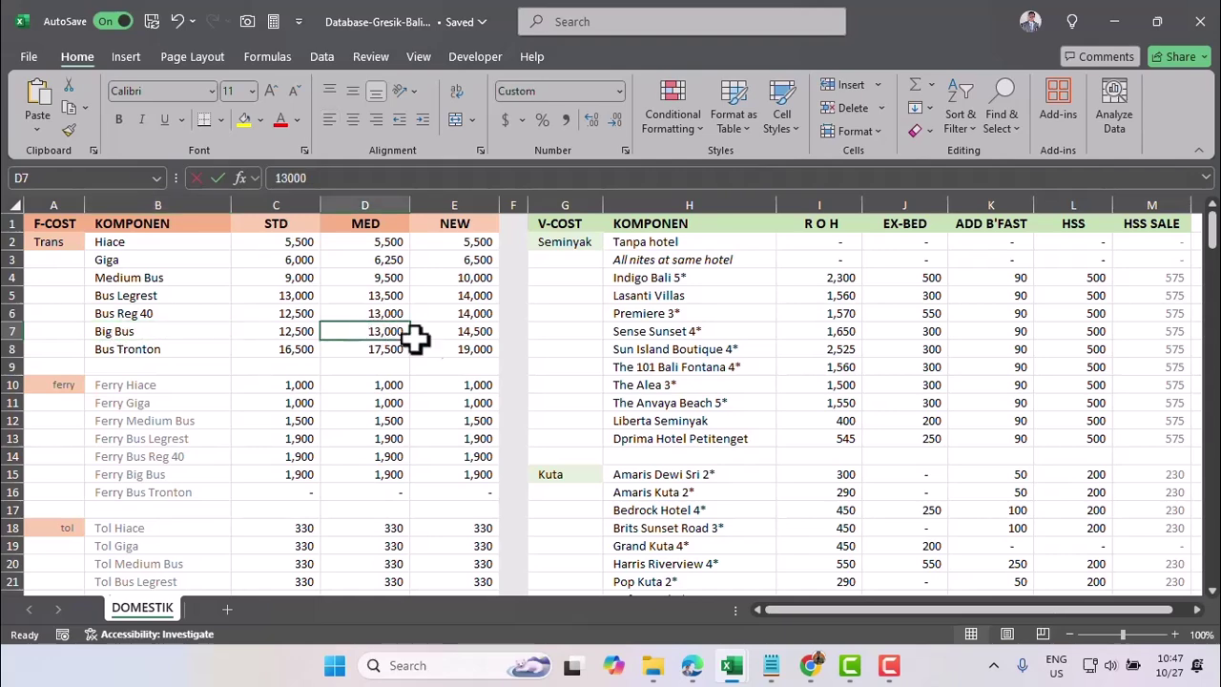
text(13500)
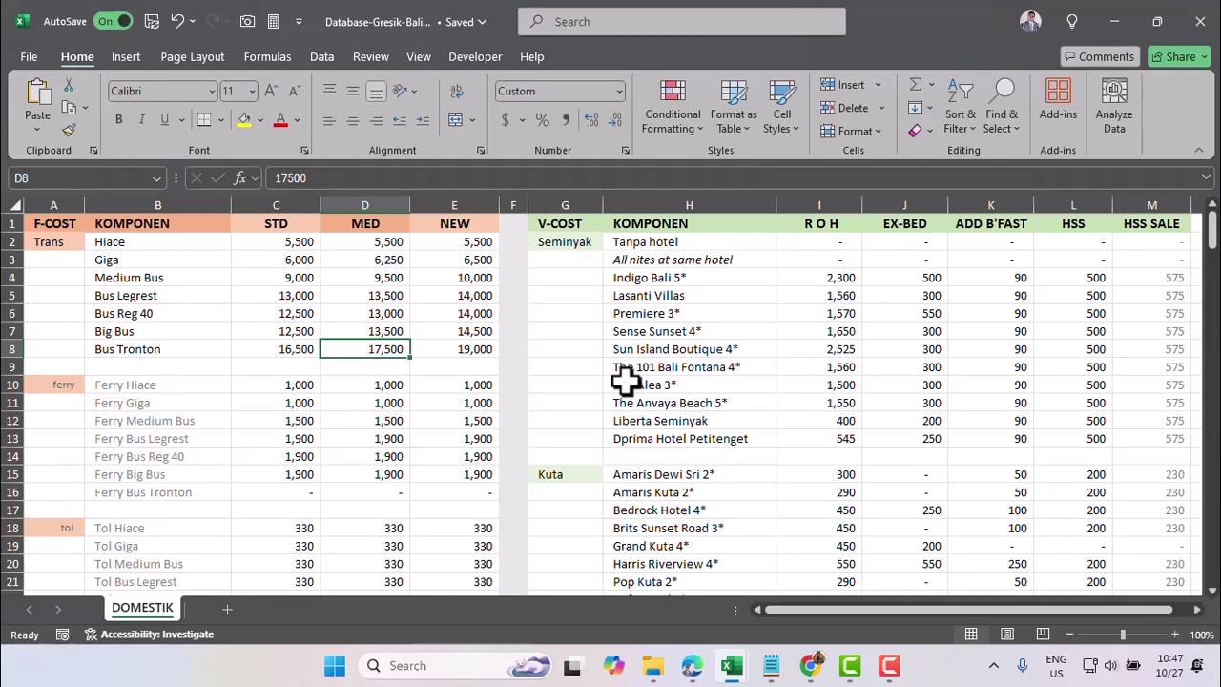
Step: Return to the 4D2N-Gresik-Bali-Overland-0 workbook and set the transport type in the FAQ sheet's cell B2 to Terbaru
mouse_move(731, 675)
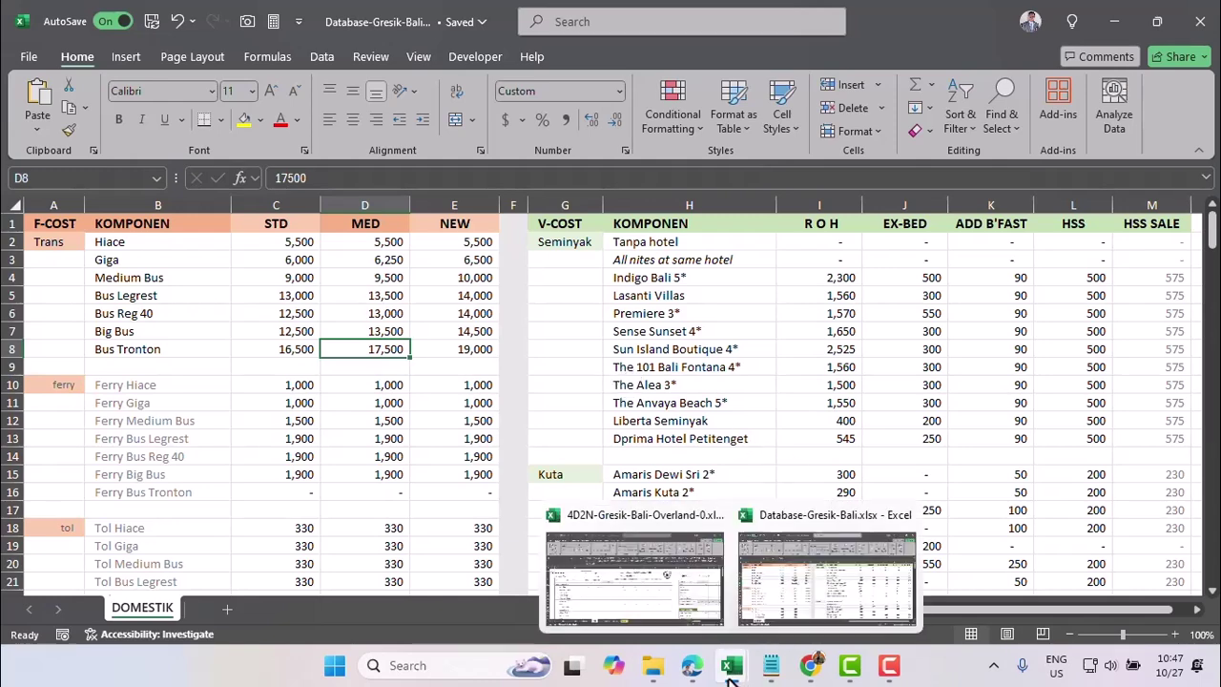
click(645, 591)
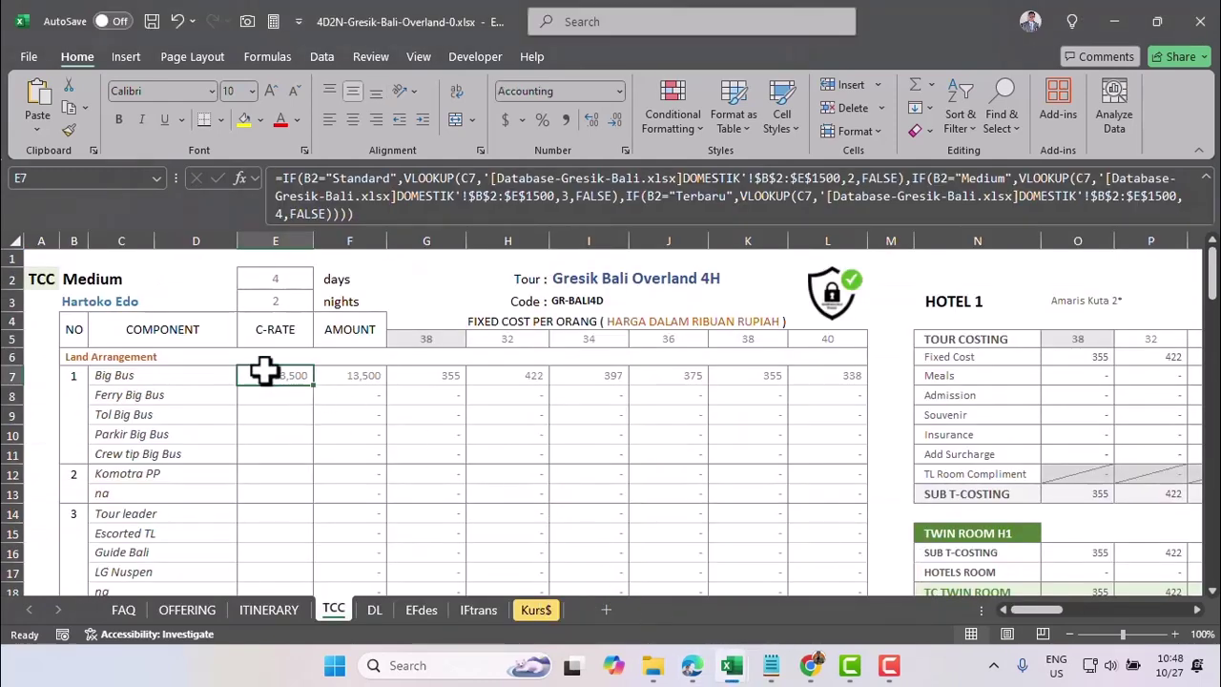
click(123, 612)
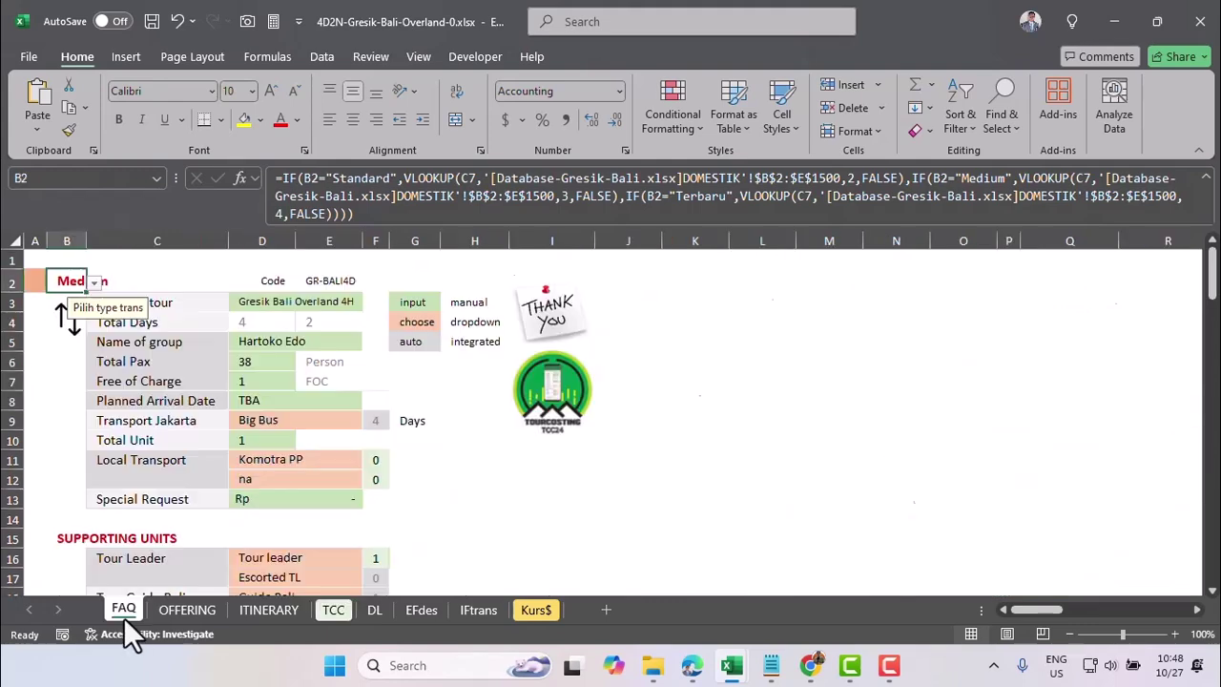
click(94, 282)
click(71, 332)
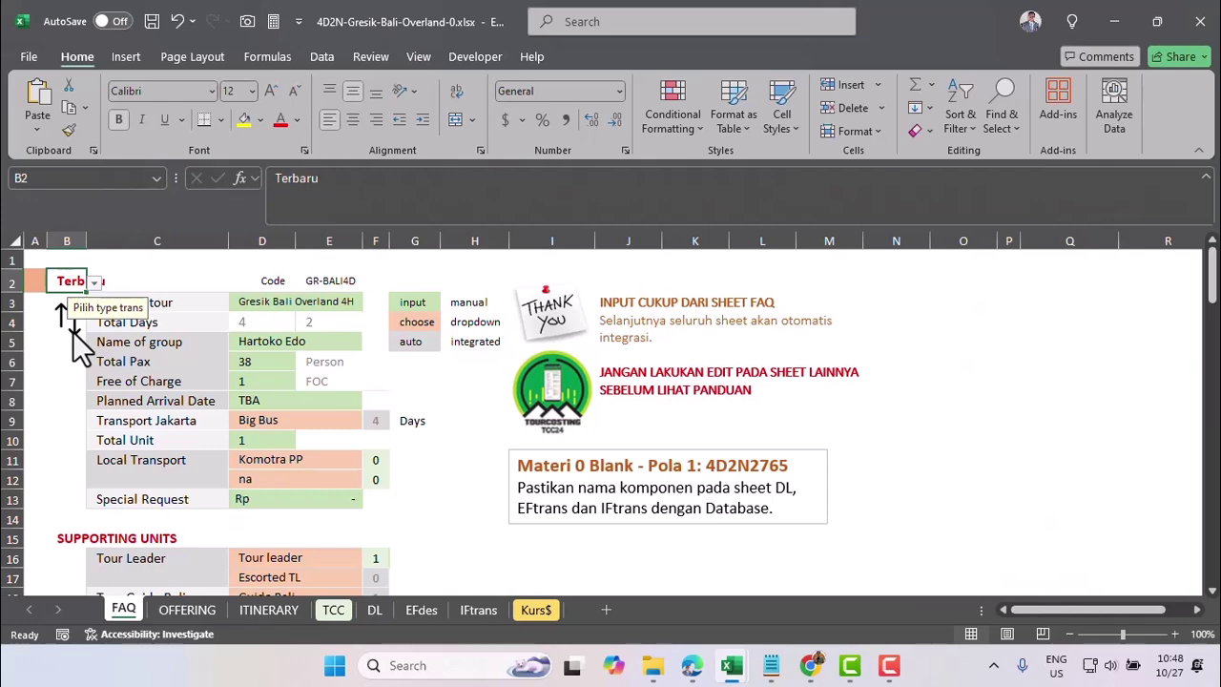
Step: Compare the Big Bus rate in the database workbook's NEW column with the C-RATE shown on the TCC sheet
mouse_move(735, 668)
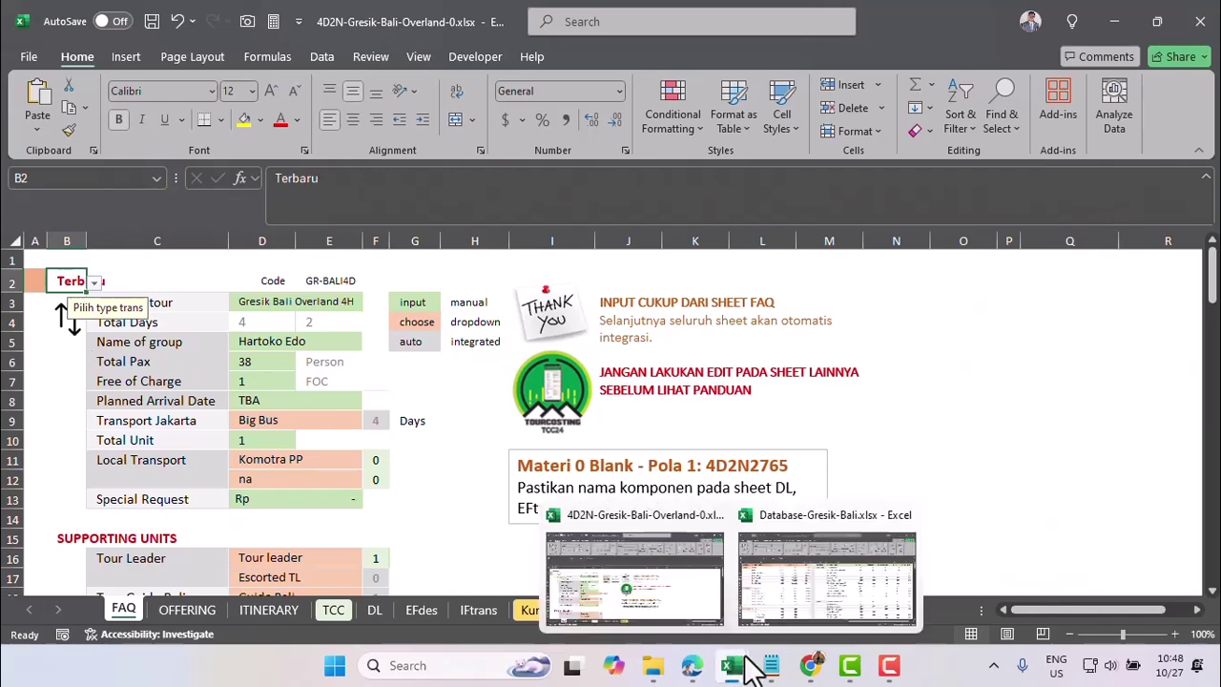
click(780, 602)
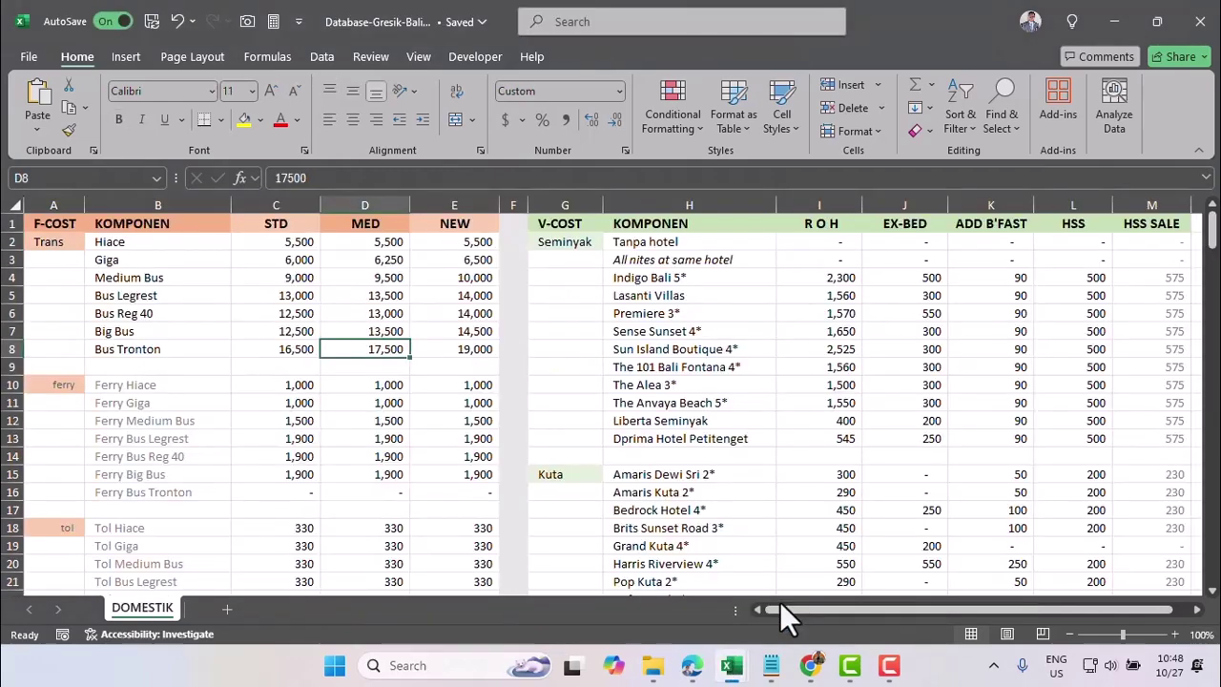
click(474, 329)
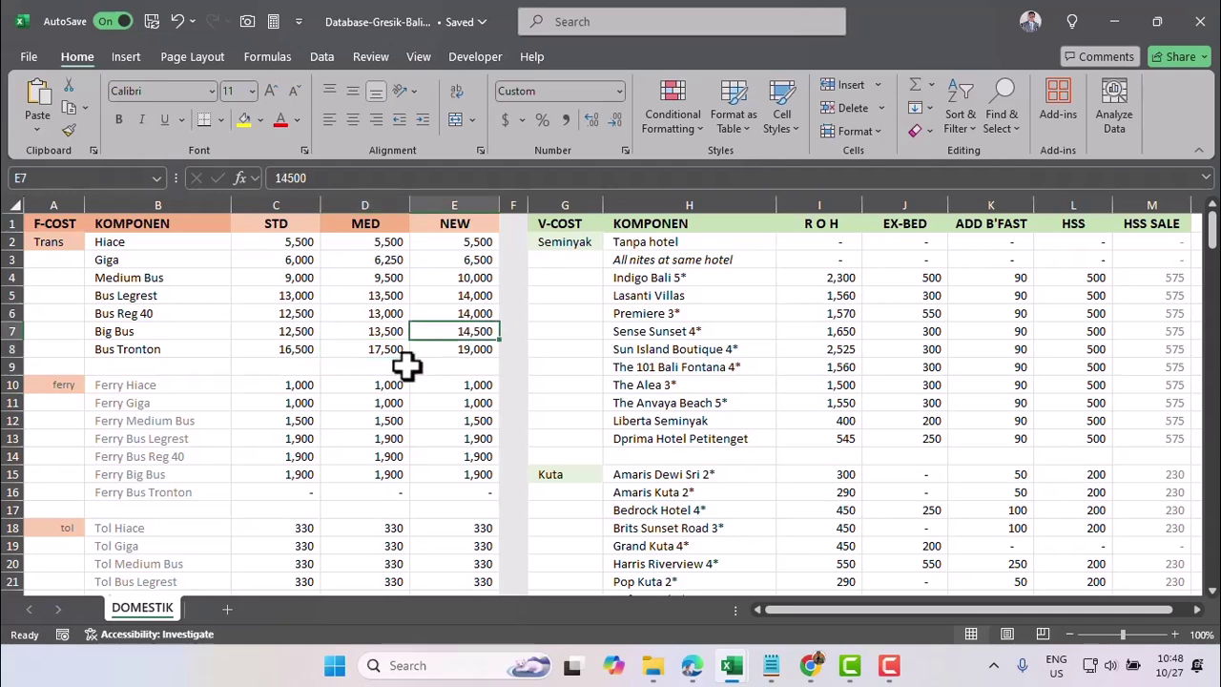
mouse_move(734, 666)
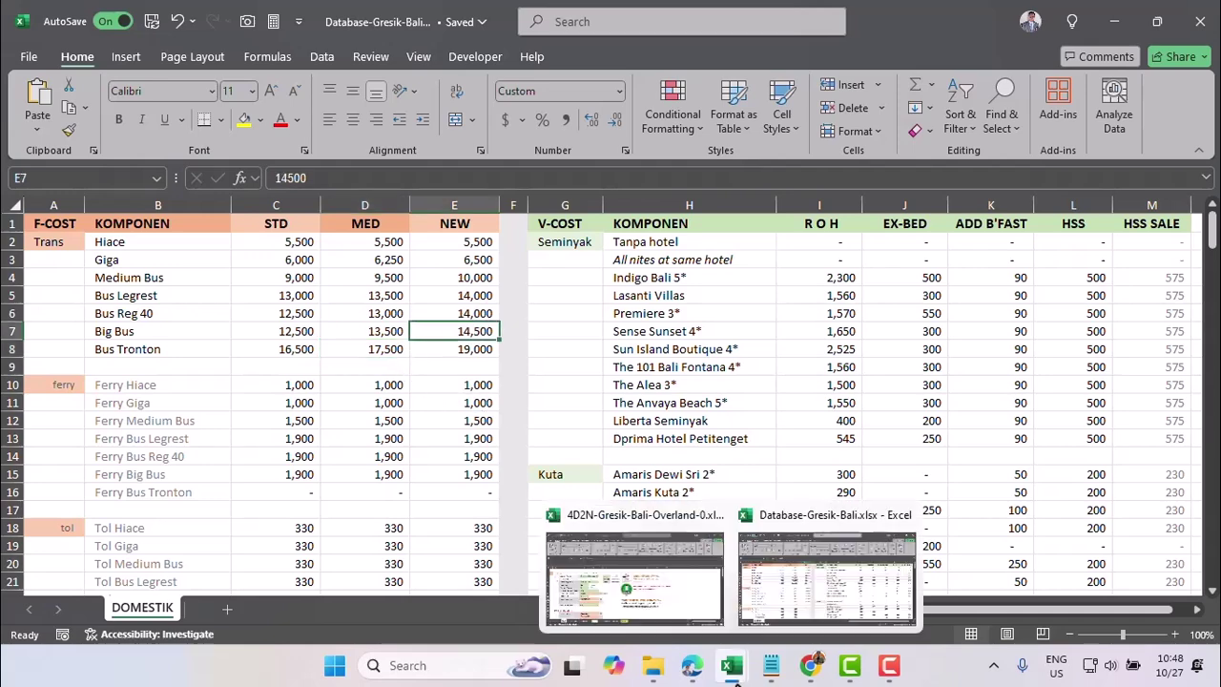
click(657, 596)
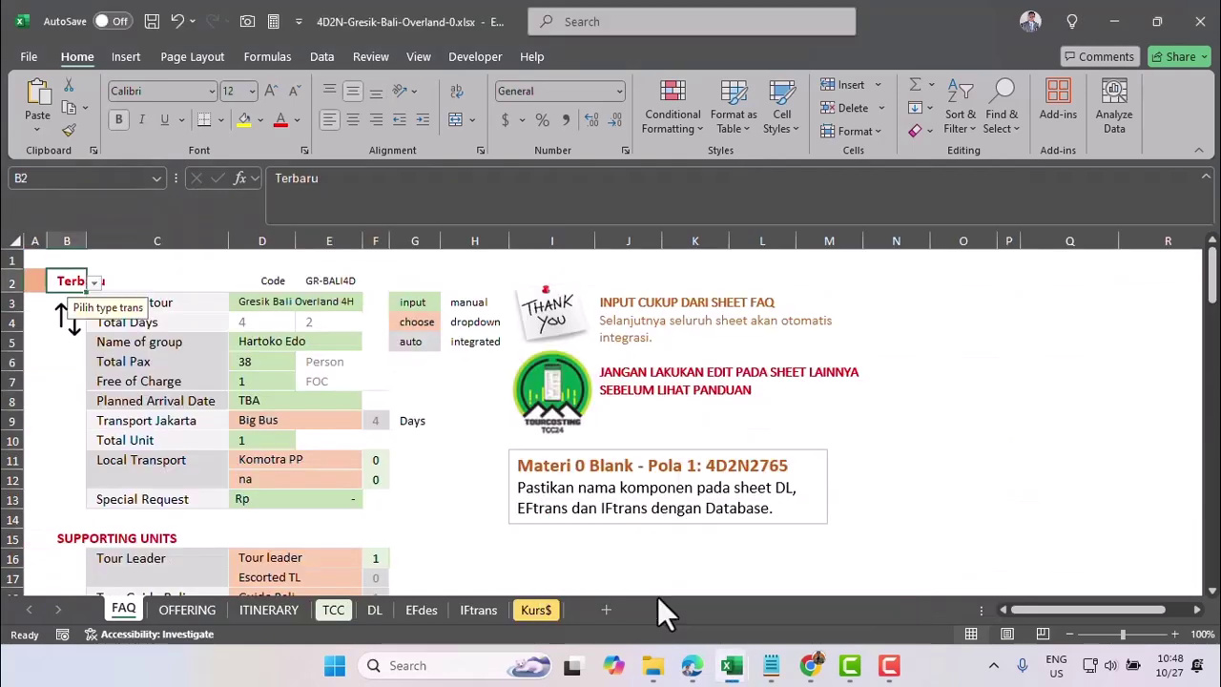
click(333, 607)
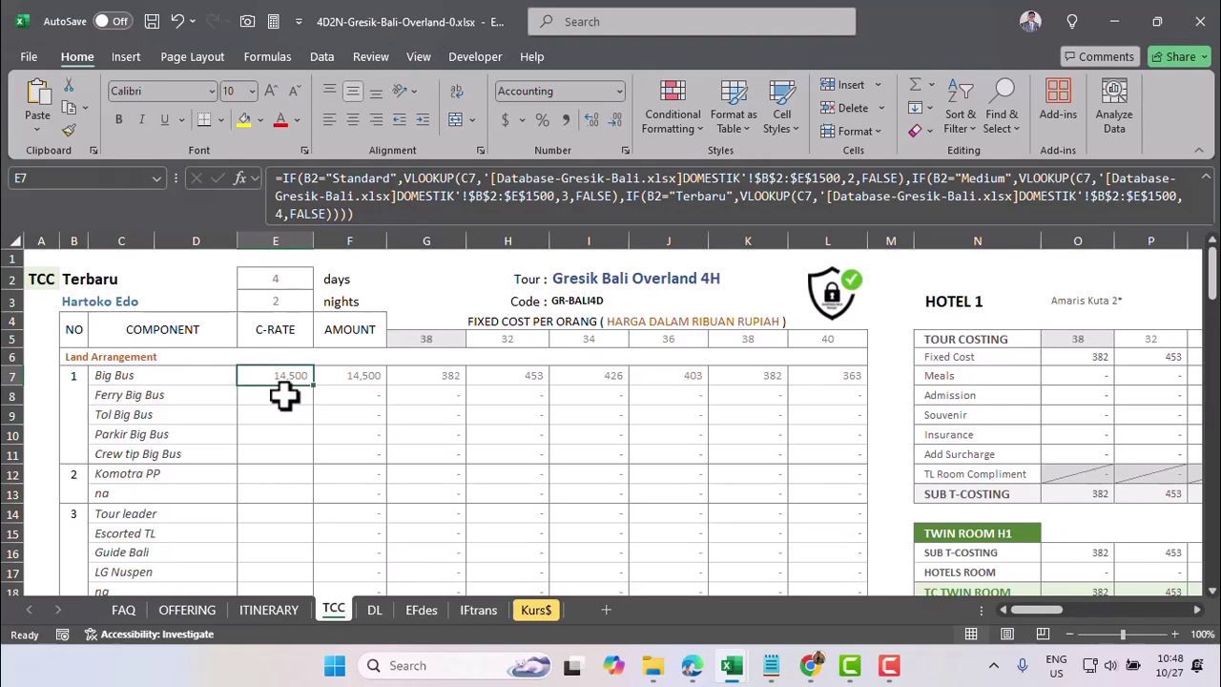
click(283, 395)
key(Down)
key(Down)
key(Down)
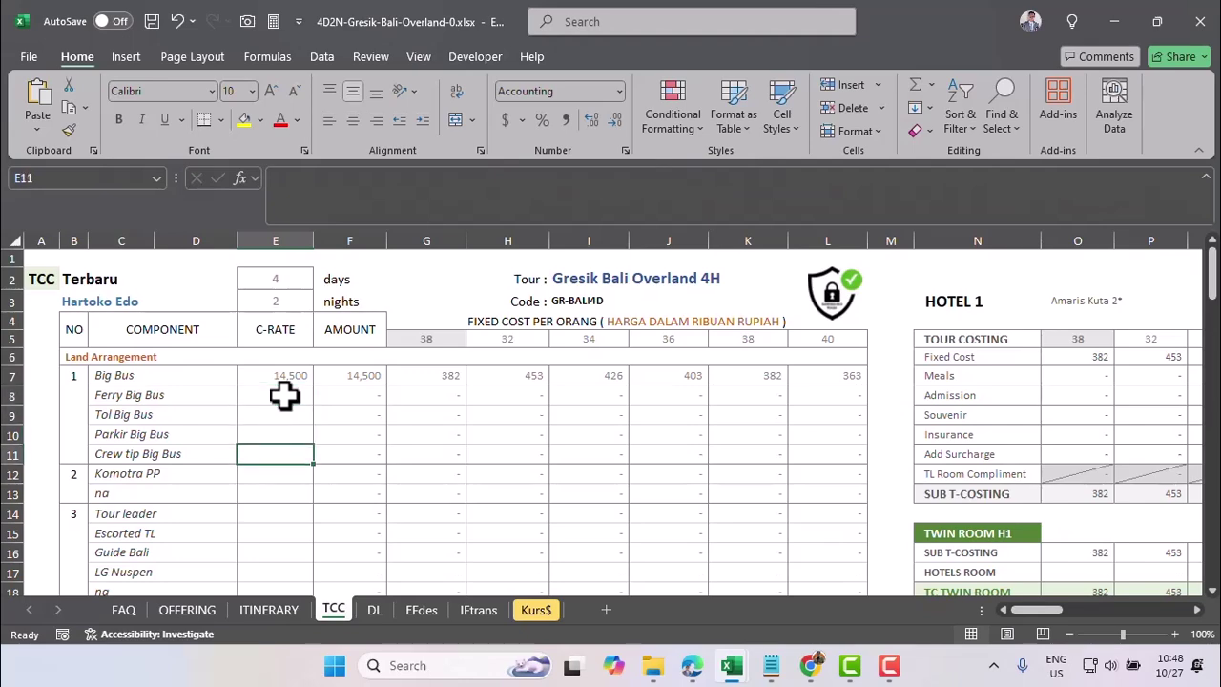
Step: Copy the complete formula from E7 without changing the cell, and paste it into the empty Notepad document
click(274, 375)
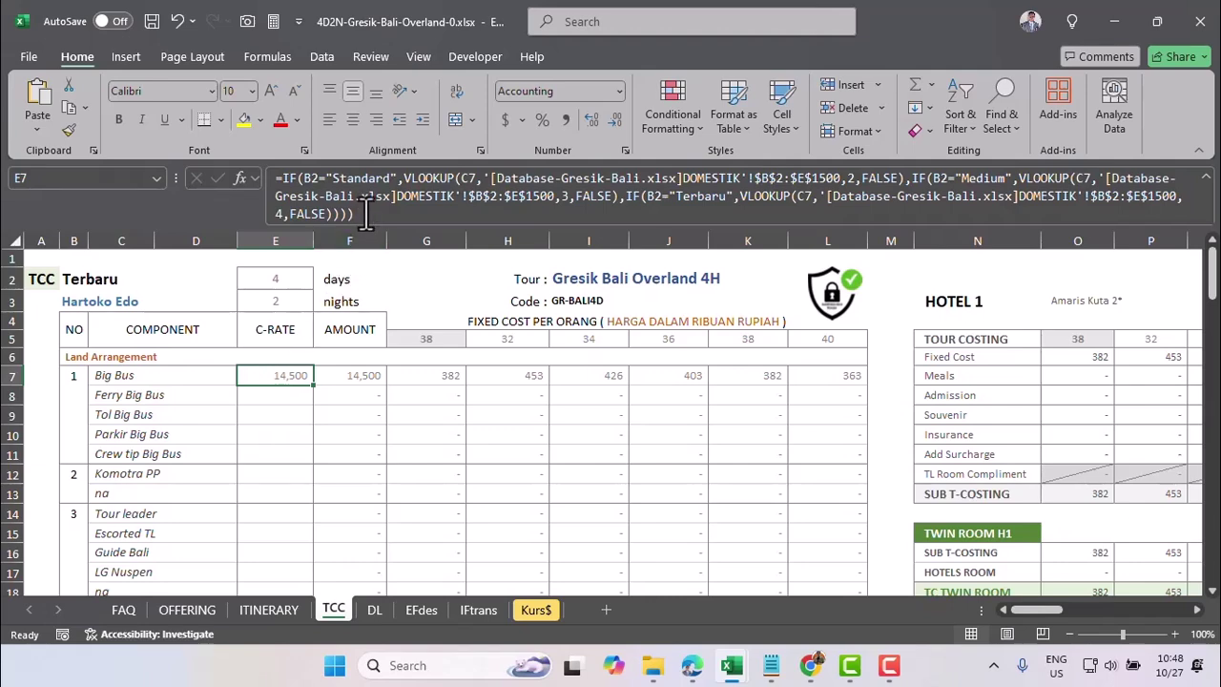
drag(365, 212, 258, 177)
key(ctrl+c)
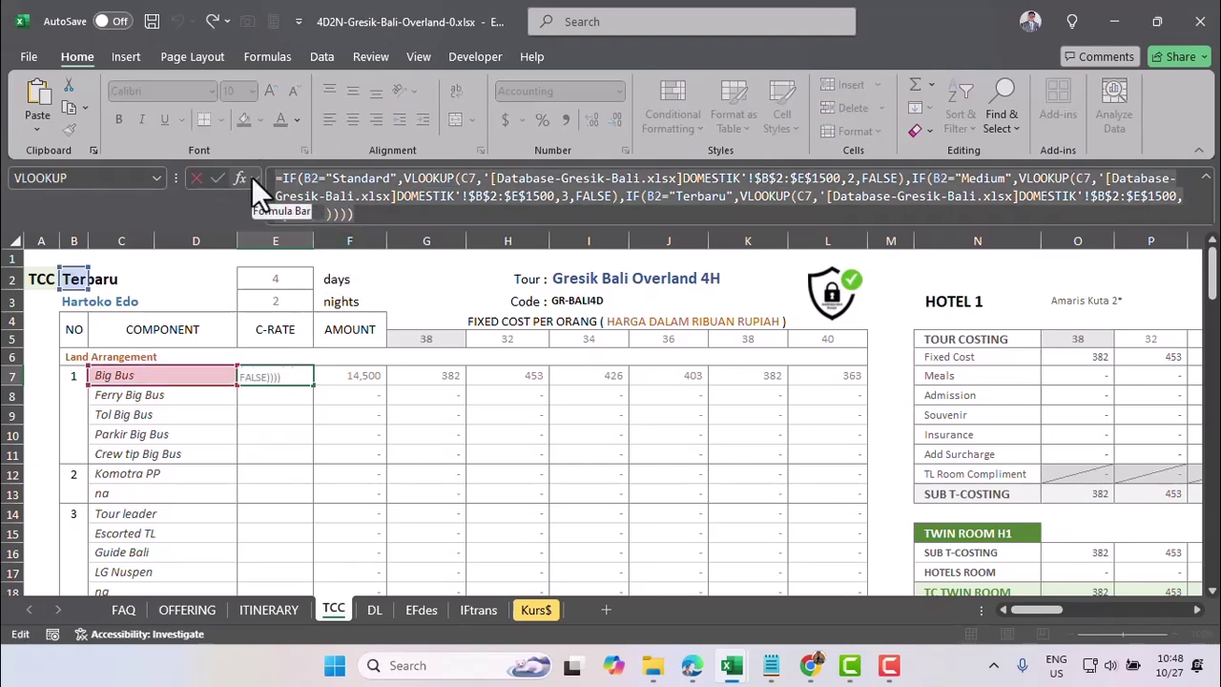
key(Escape)
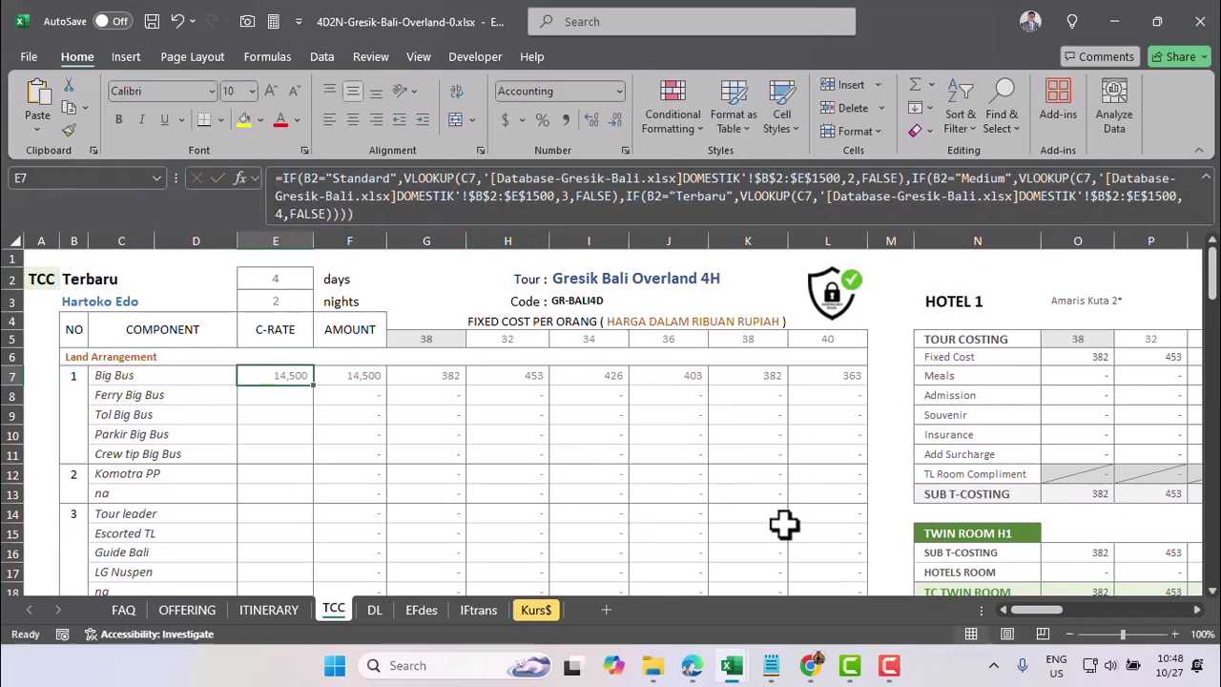
click(775, 660)
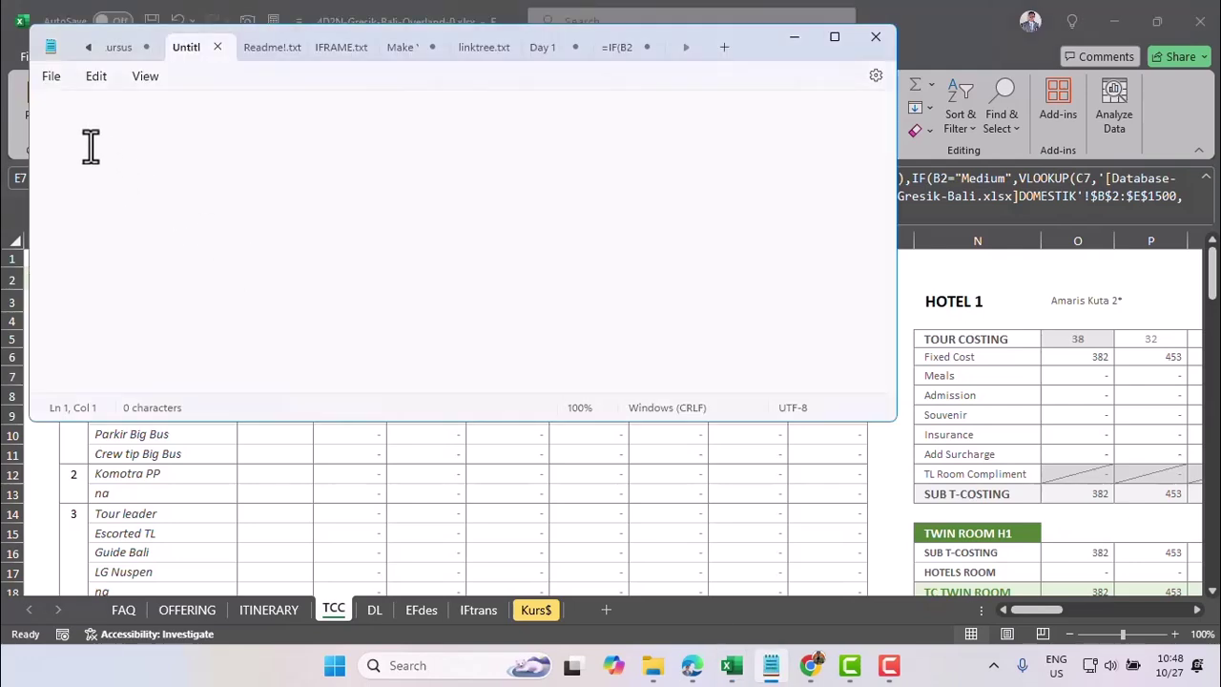
key(ctrl+v)
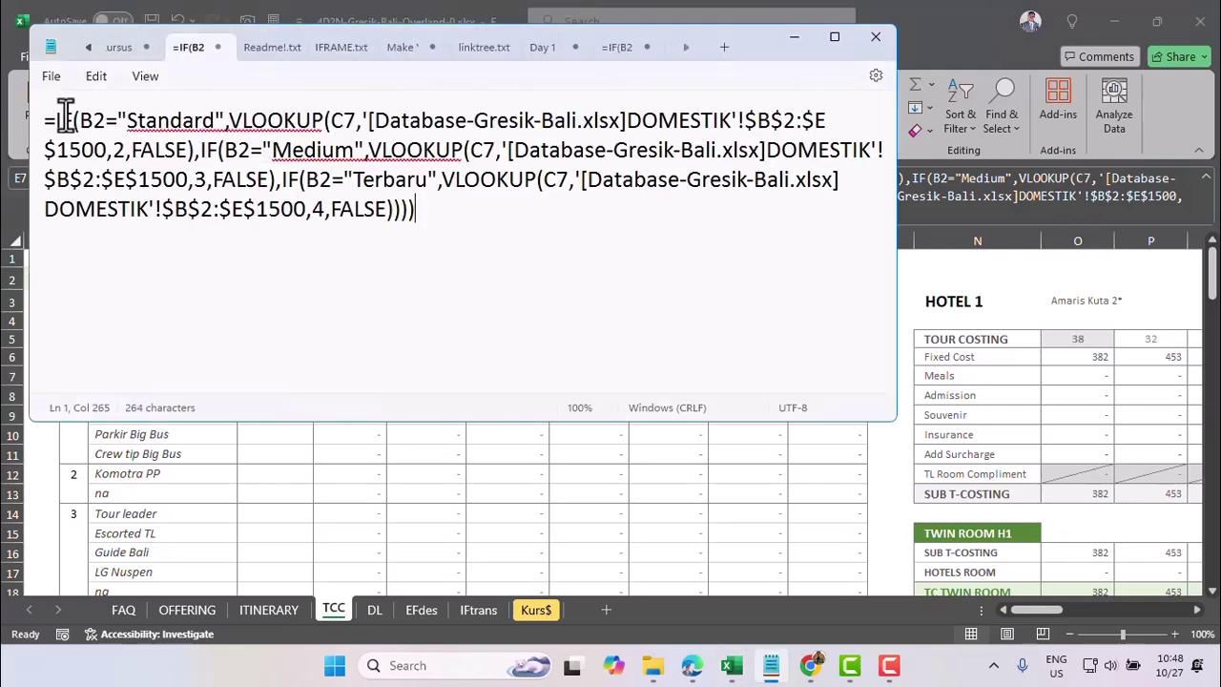
Step: In the Notepad formula, replace every C7 reference with C8
drag(329, 122, 363, 129)
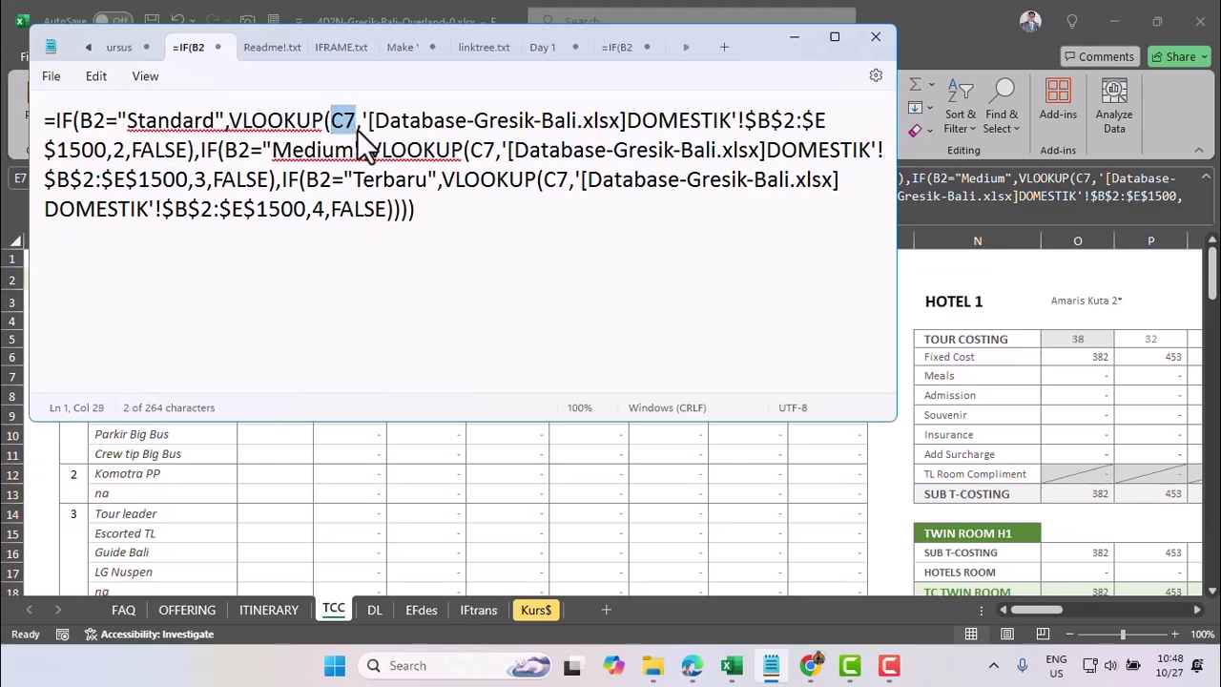
click(104, 77)
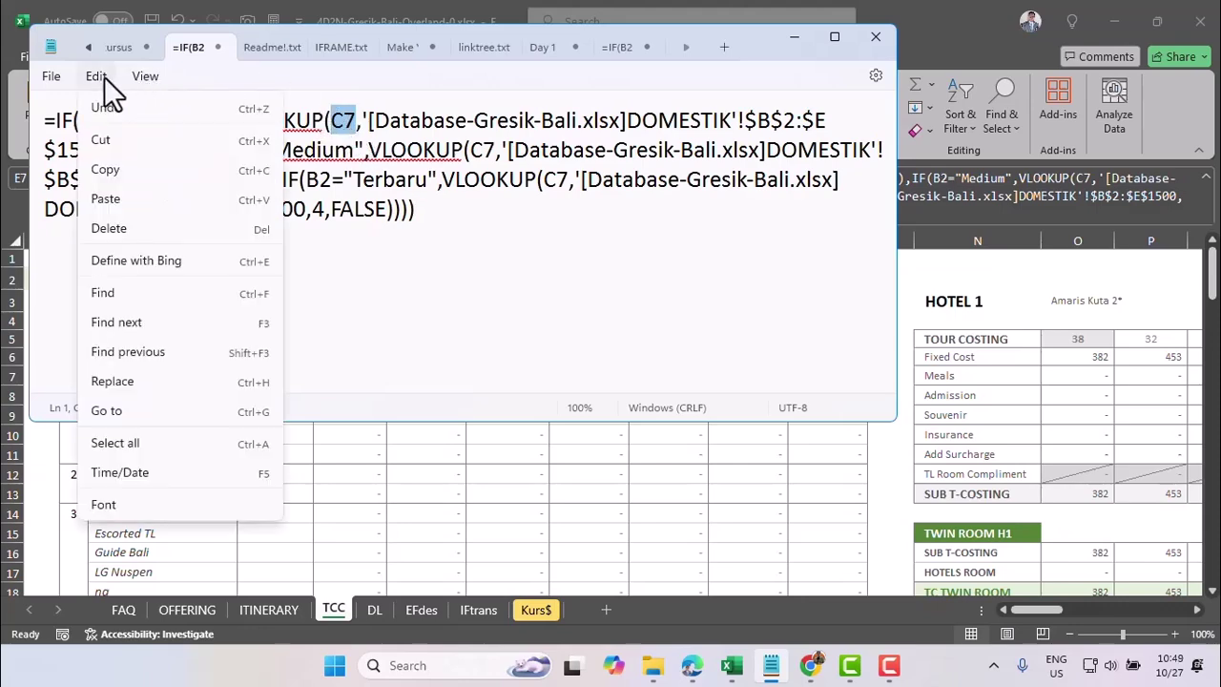
click(112, 382)
click(263, 160)
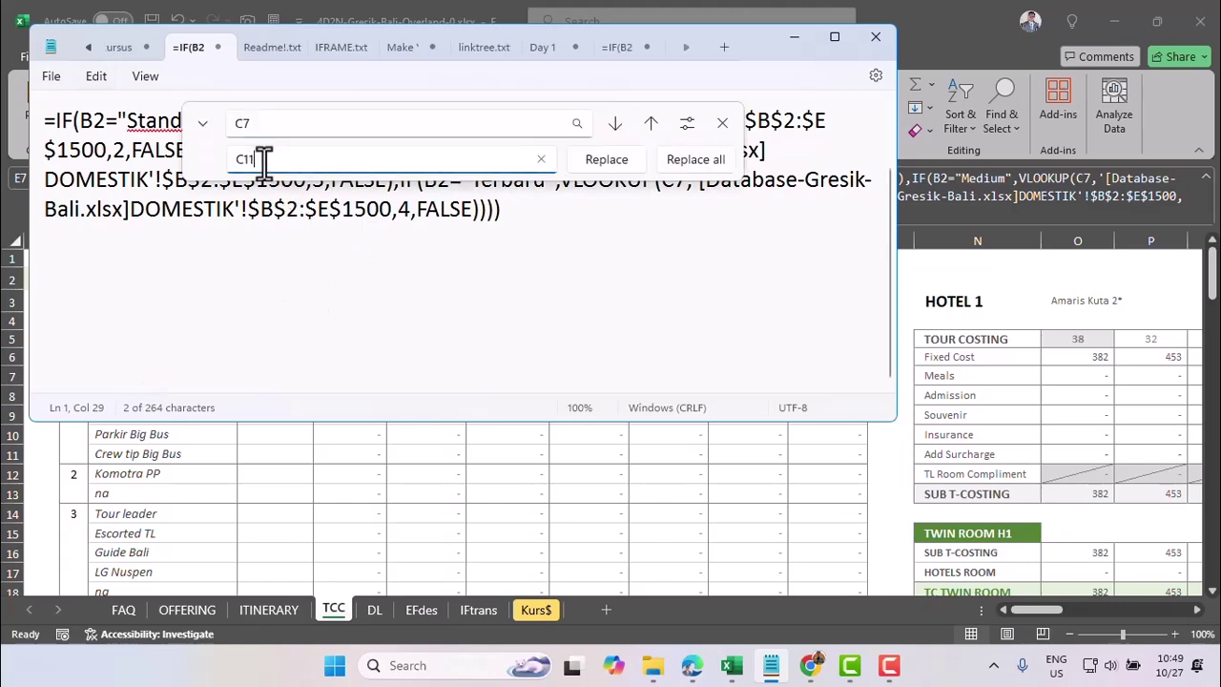
key(BackSpace)
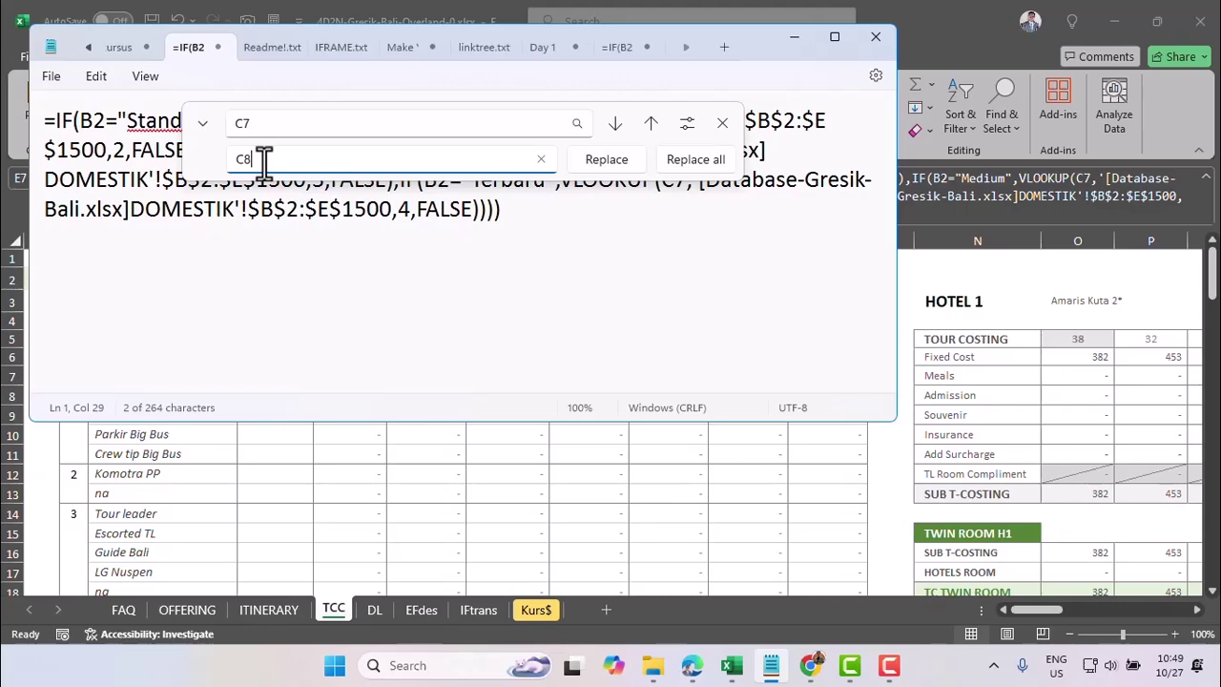
click(694, 162)
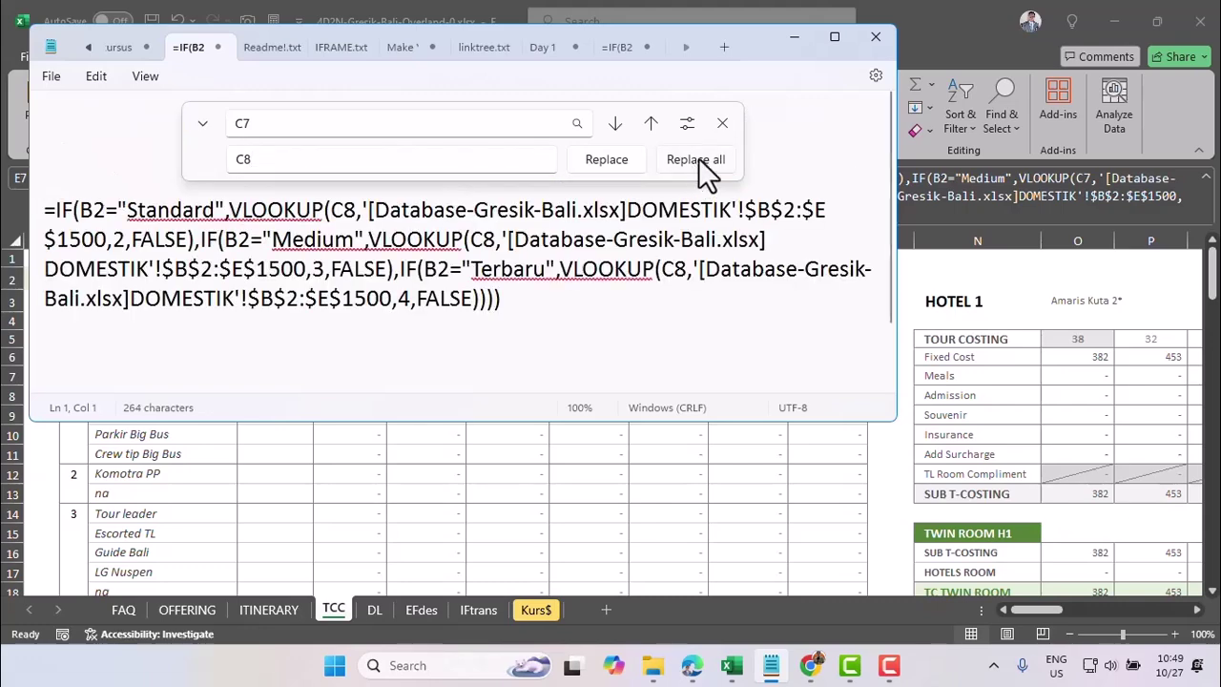
click(722, 122)
Step: Copy the whole C8 formula from Notepad and enter it in cell E8 of the Excel TCC sheet for Ferry Big Bus
drag(420, 212, 19, 134)
key(ctrl+c)
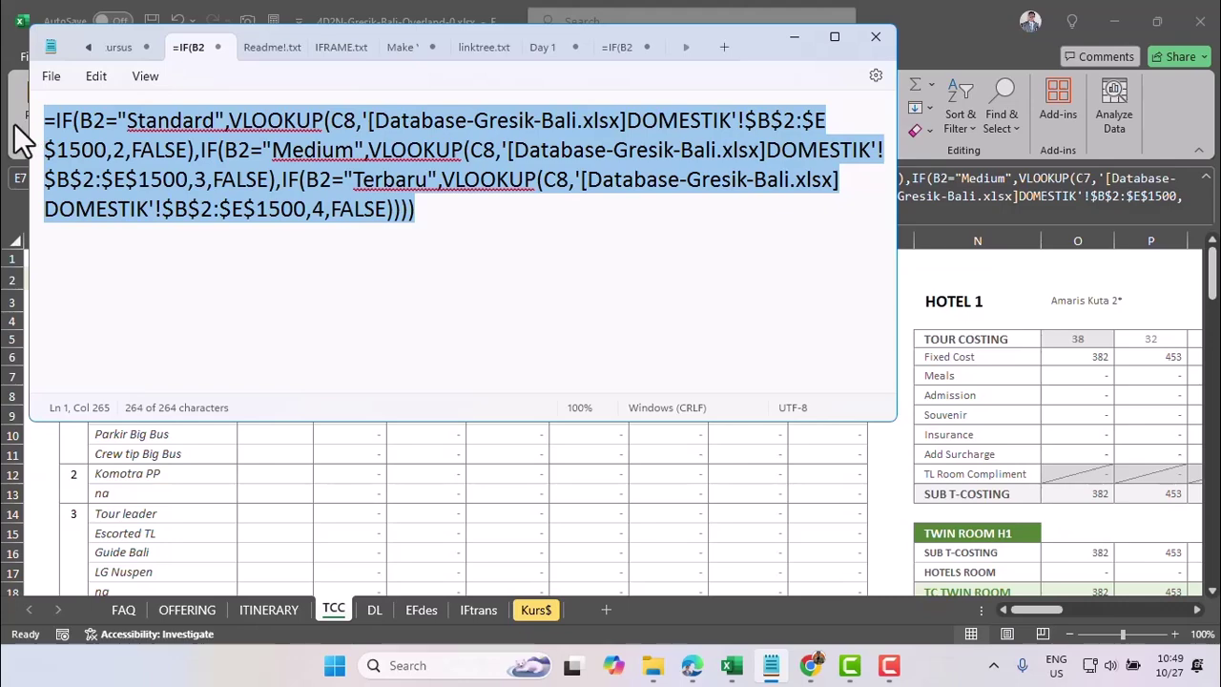
key(alt+Tab)
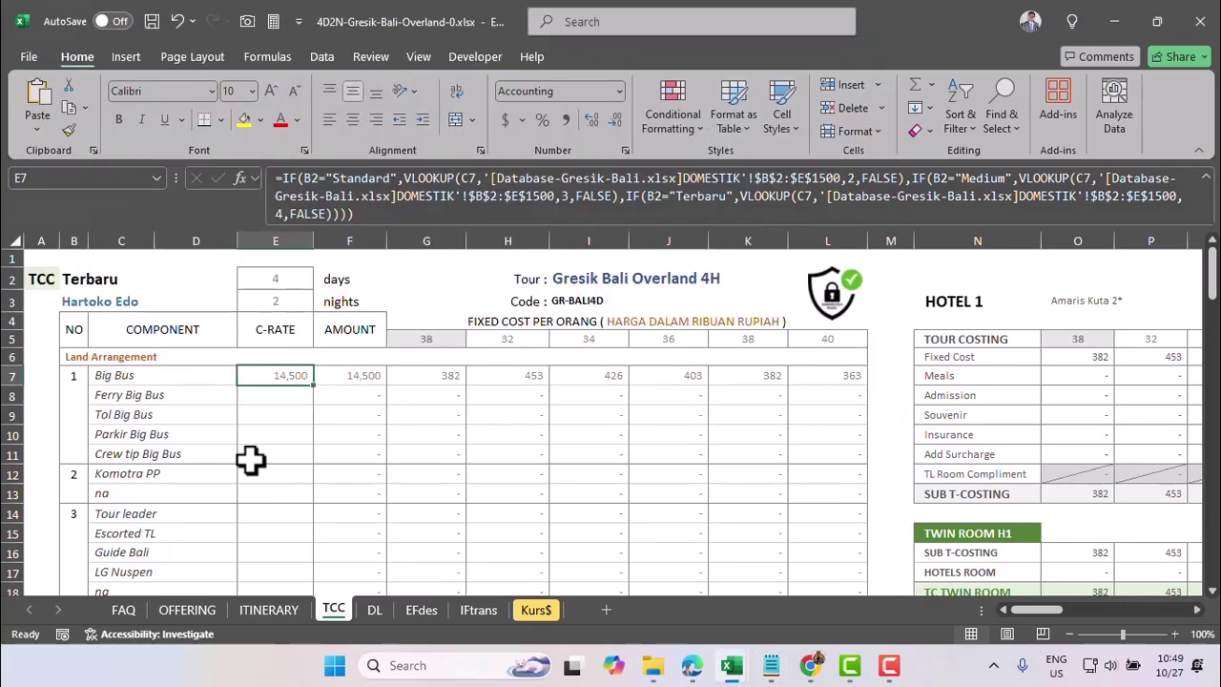
click(284, 394)
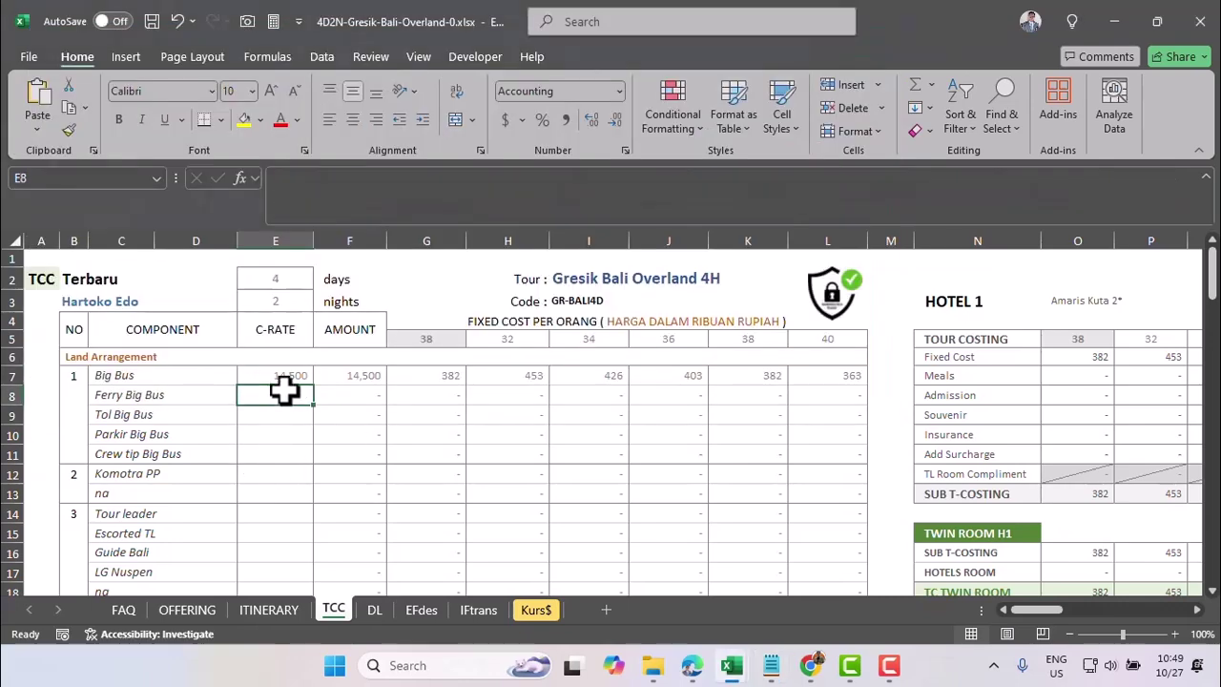
click(276, 186)
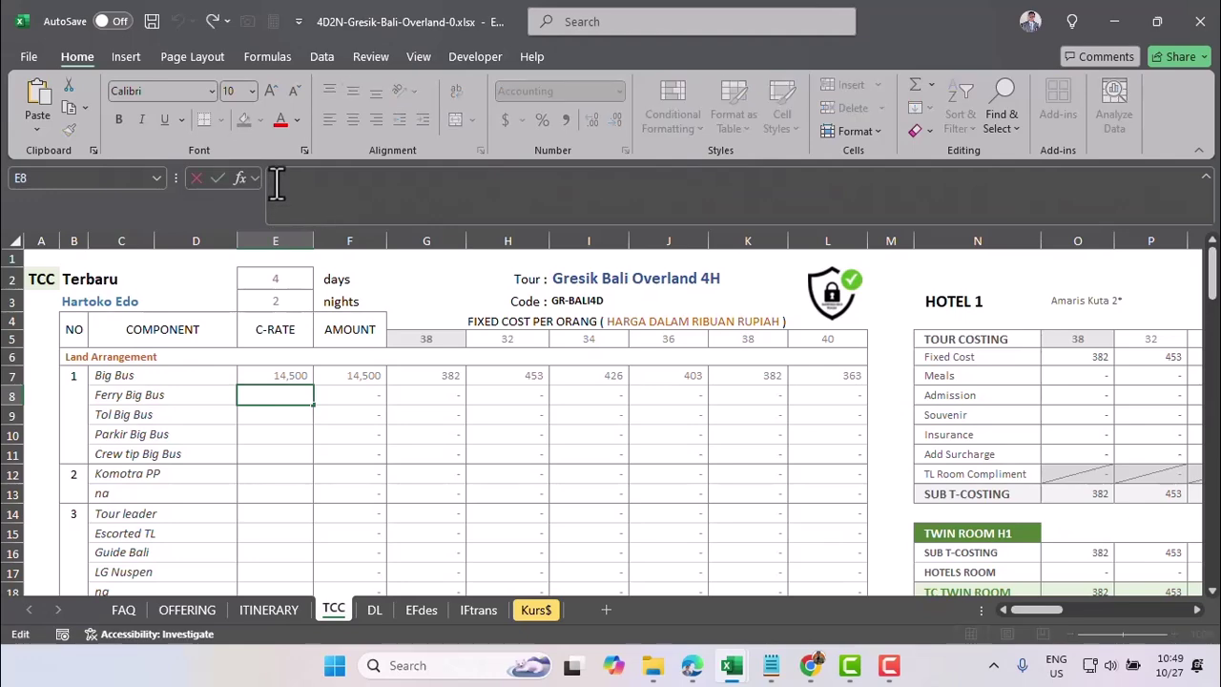
key(ctrl+v)
key(Return)
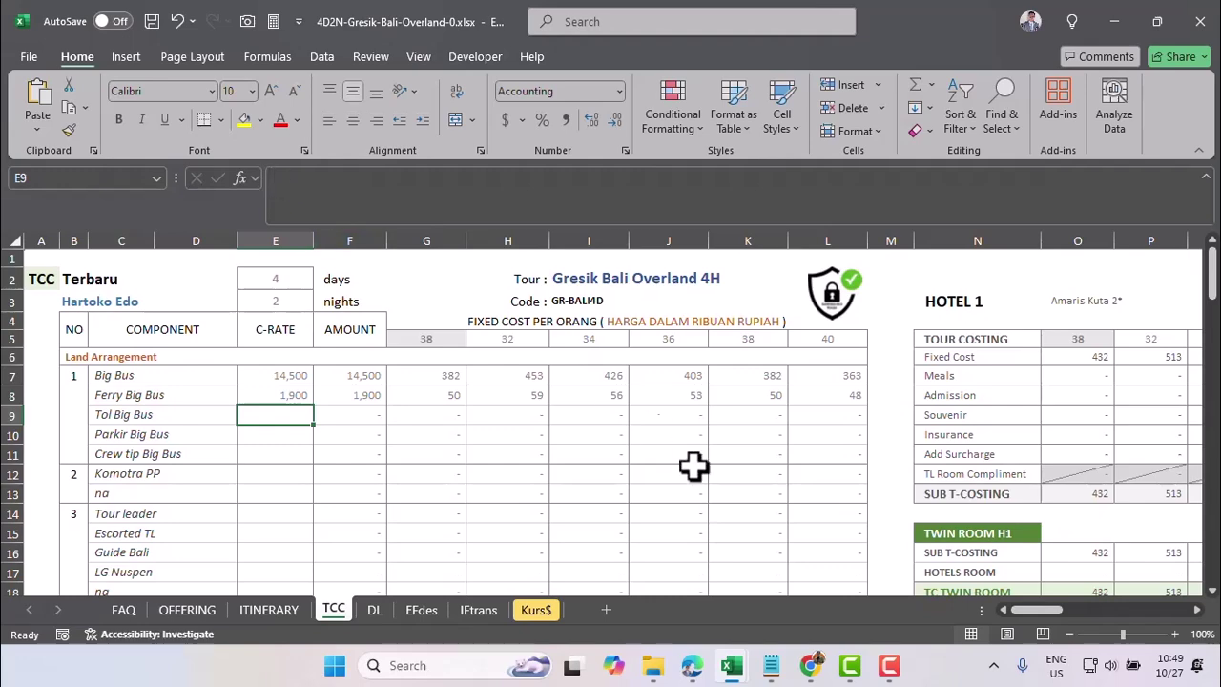
Step: Switch back to Notepad and replace every C8 reference in the formula with C9
click(771, 665)
drag(330, 121, 354, 126)
click(96, 76)
click(107, 379)
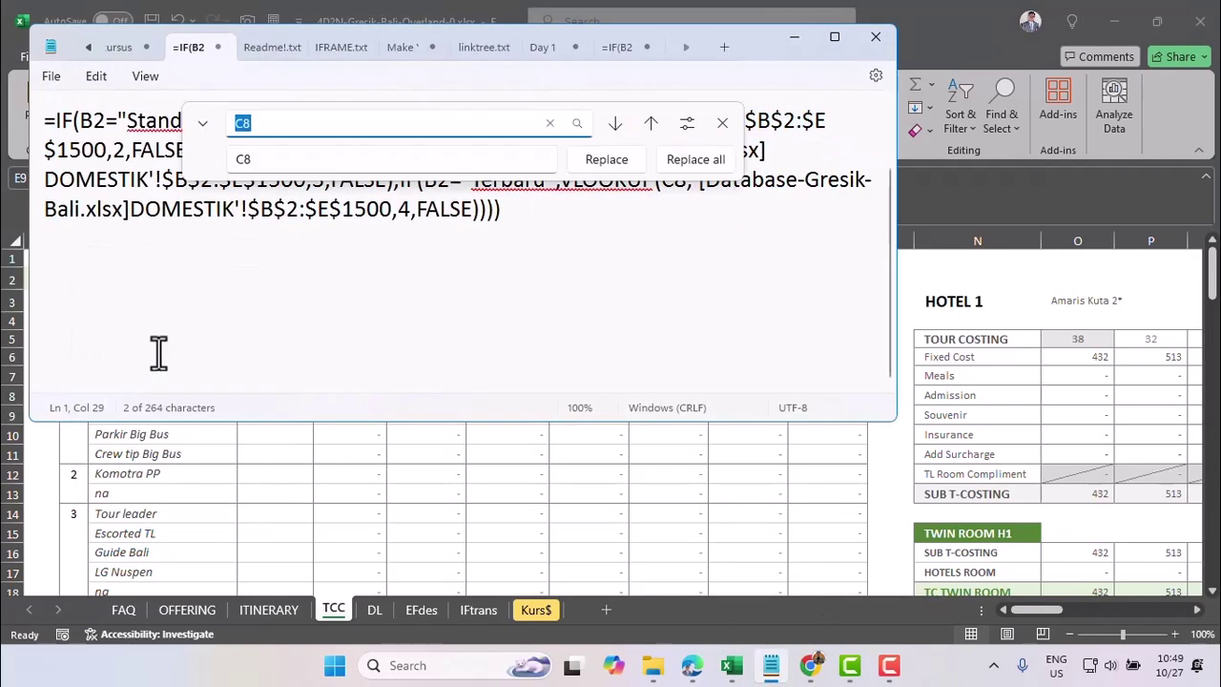
click(262, 159)
key(BackSpace)
text(9)
click(695, 160)
click(722, 123)
Step: Copy the whole C9 formula from Notepad and enter it in Excel cell E9 as the Tol Big Bus C-RATE
drag(416, 209, 14, 142)
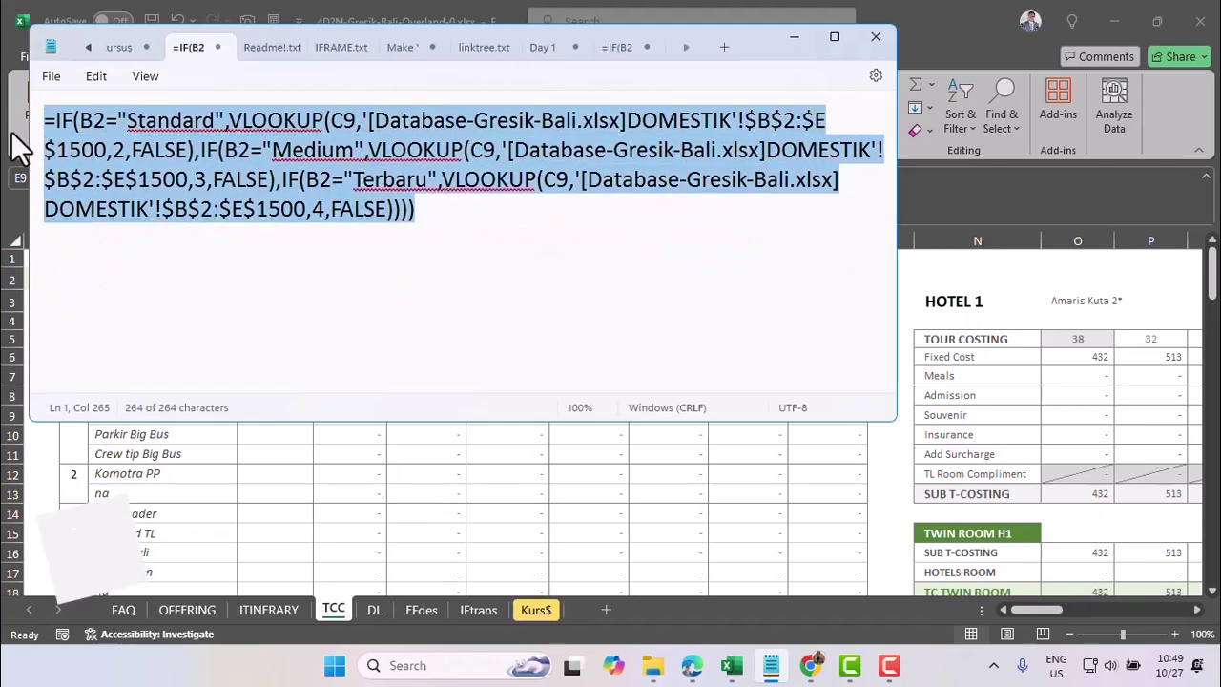
key(alt+Tab)
click(311, 180)
key(ctrl+v)
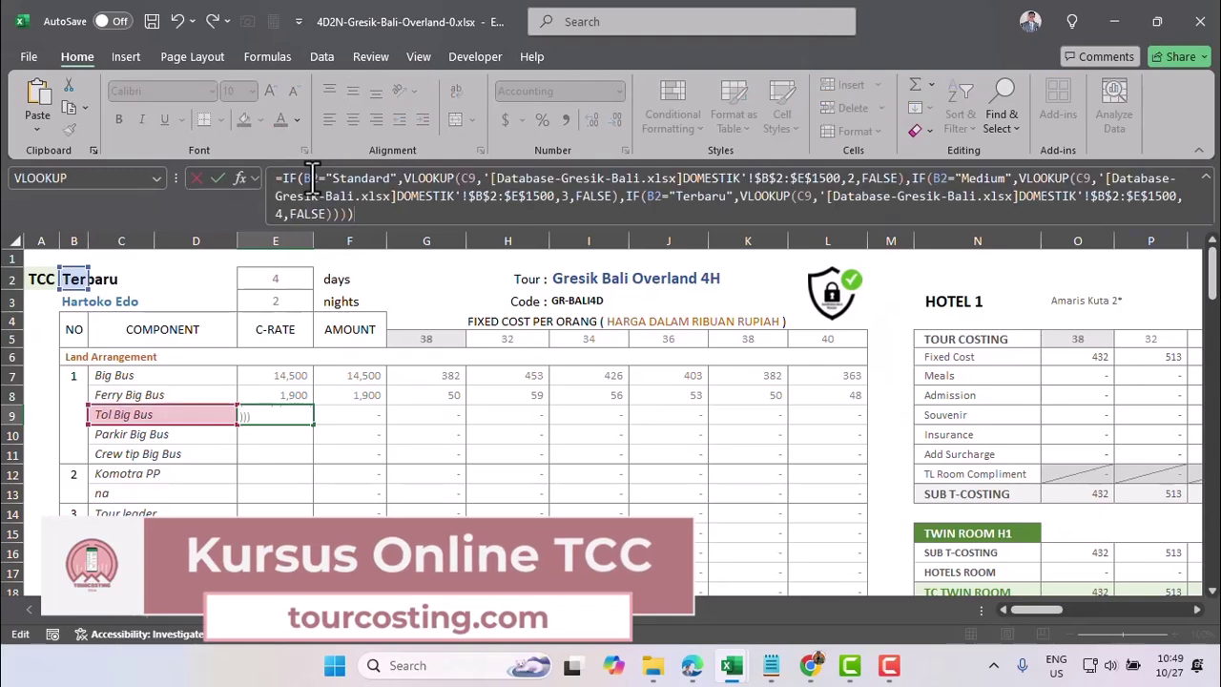
key(Return)
Step: Return to the Notepad formula and replace all C9 references with C10
click(771, 665)
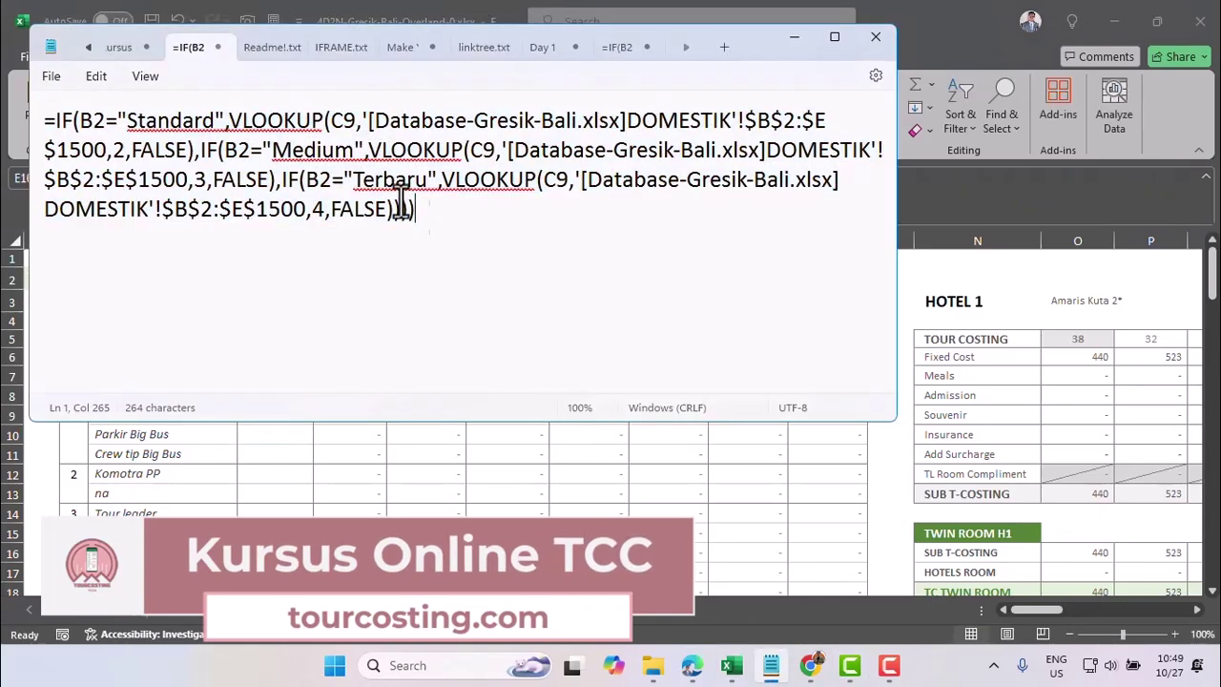
double_click(341, 123)
click(95, 76)
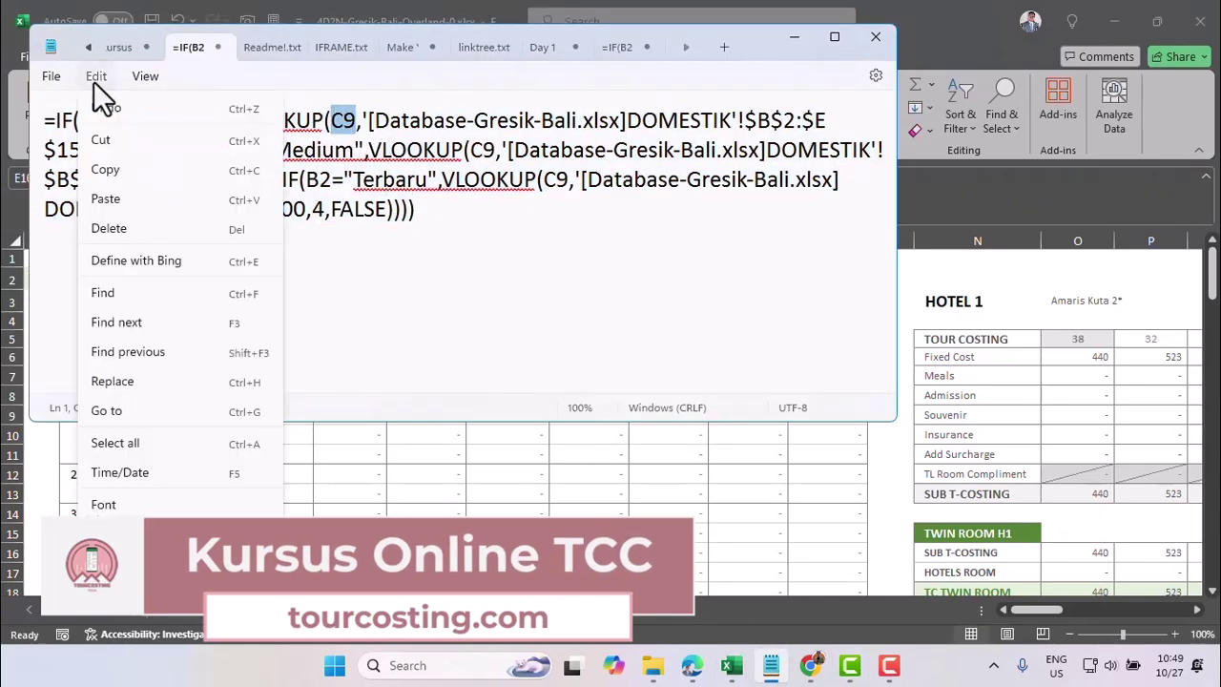
click(129, 381)
text(C9)
text(10)
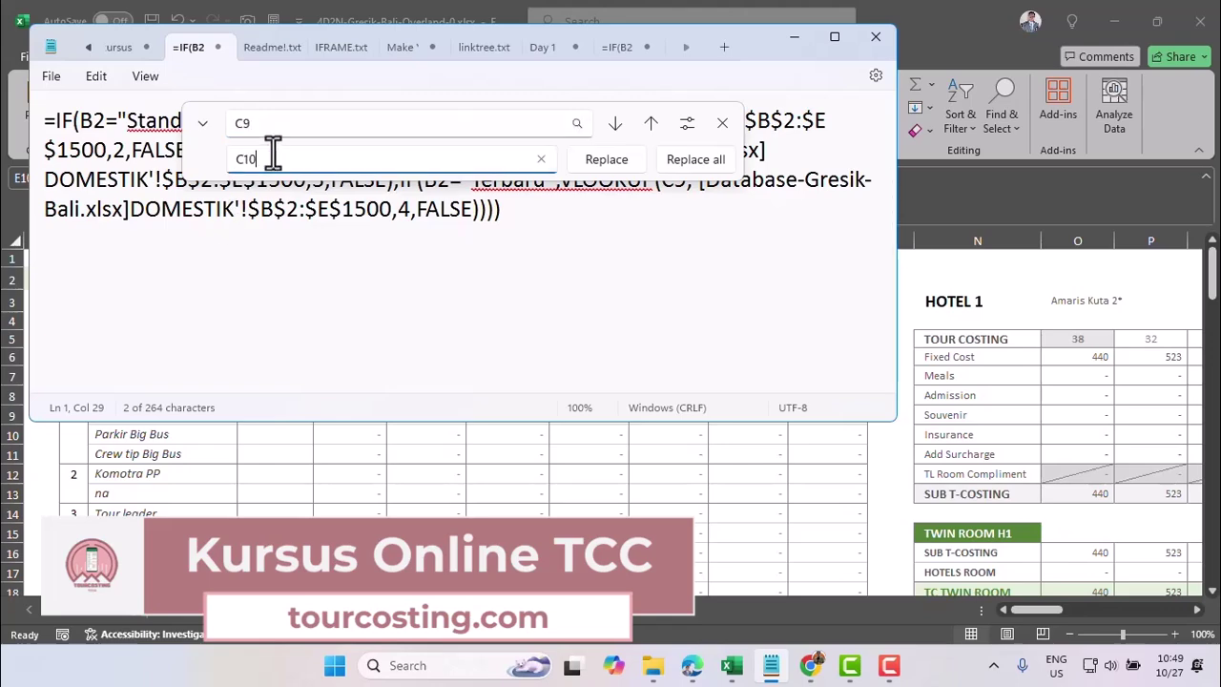
click(690, 162)
key(Escape)
Step: Copy the whole C10 formula from Notepad and enter it in Excel cell E10 as the Parkir Big Bus C-RATE
key(ctrl+a)
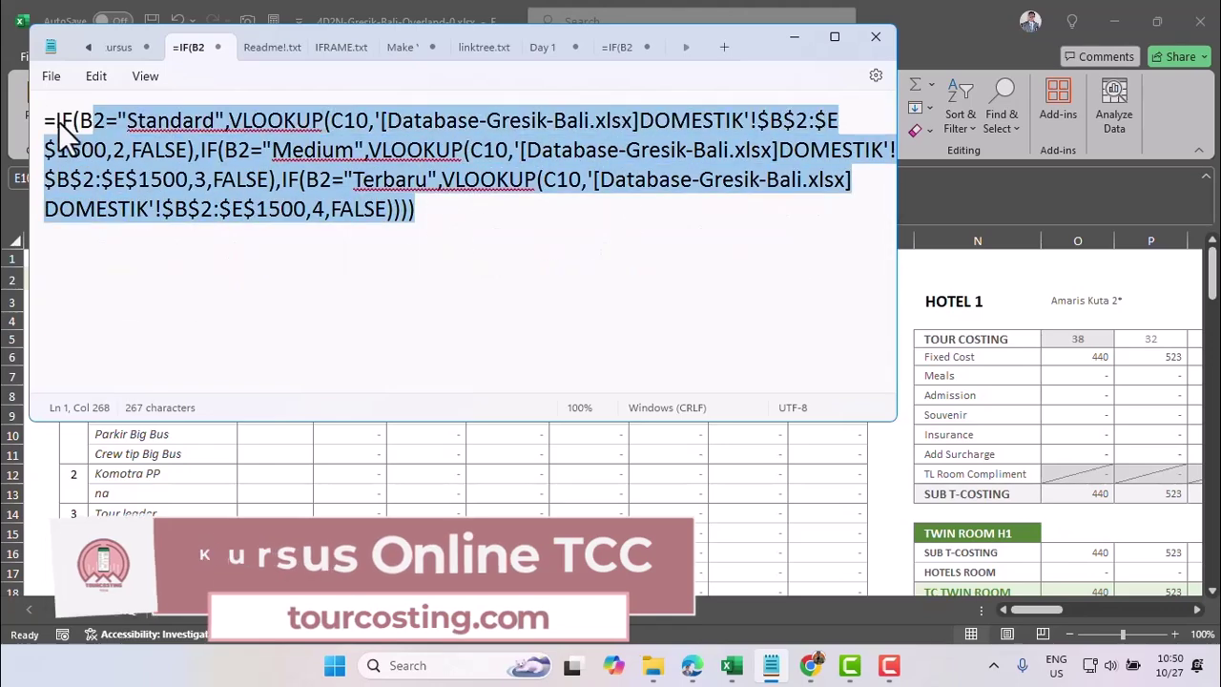
click(255, 441)
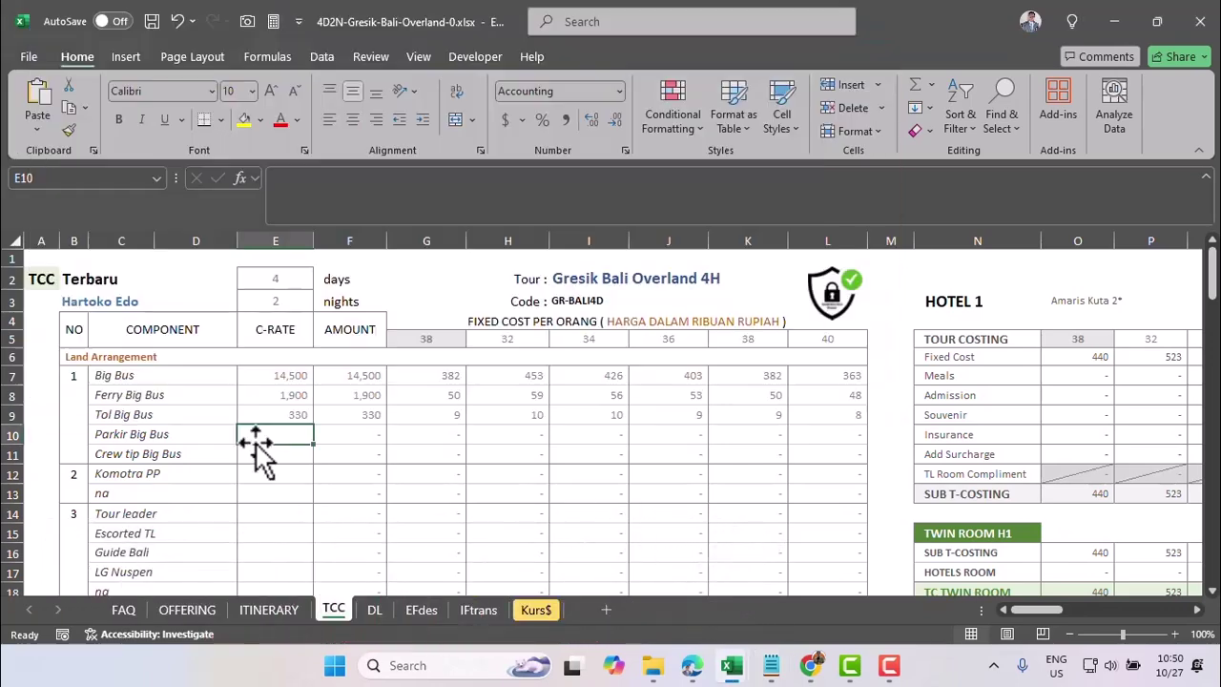
click(287, 181)
key(ctrl+v)
key(Return)
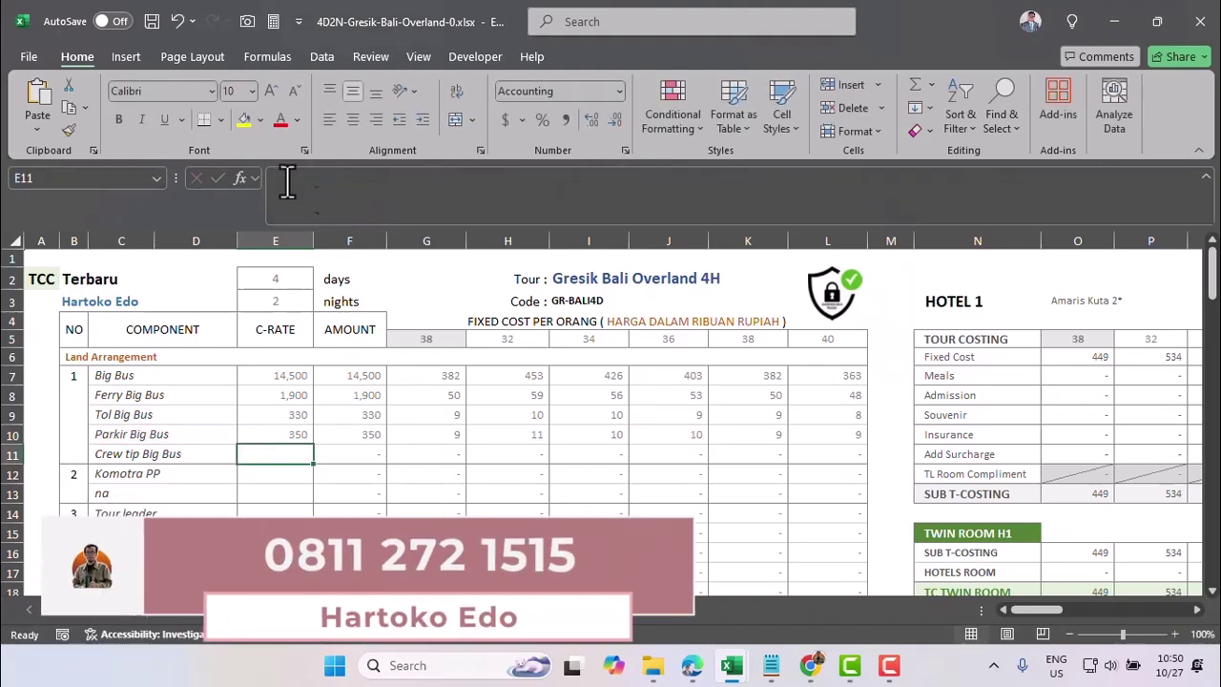
Step: Return to Notepad, replace every C10 reference in the formula with C11, and select the entire formula
click(771, 664)
drag(332, 123, 373, 134)
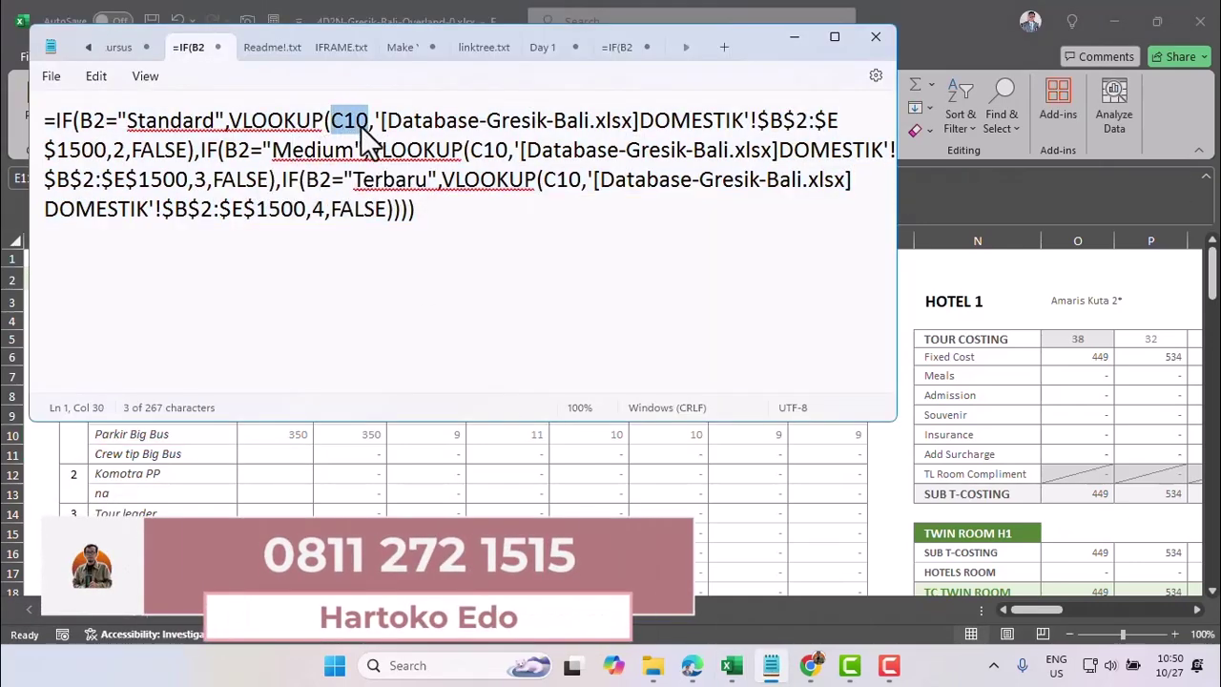
click(97, 76)
click(137, 382)
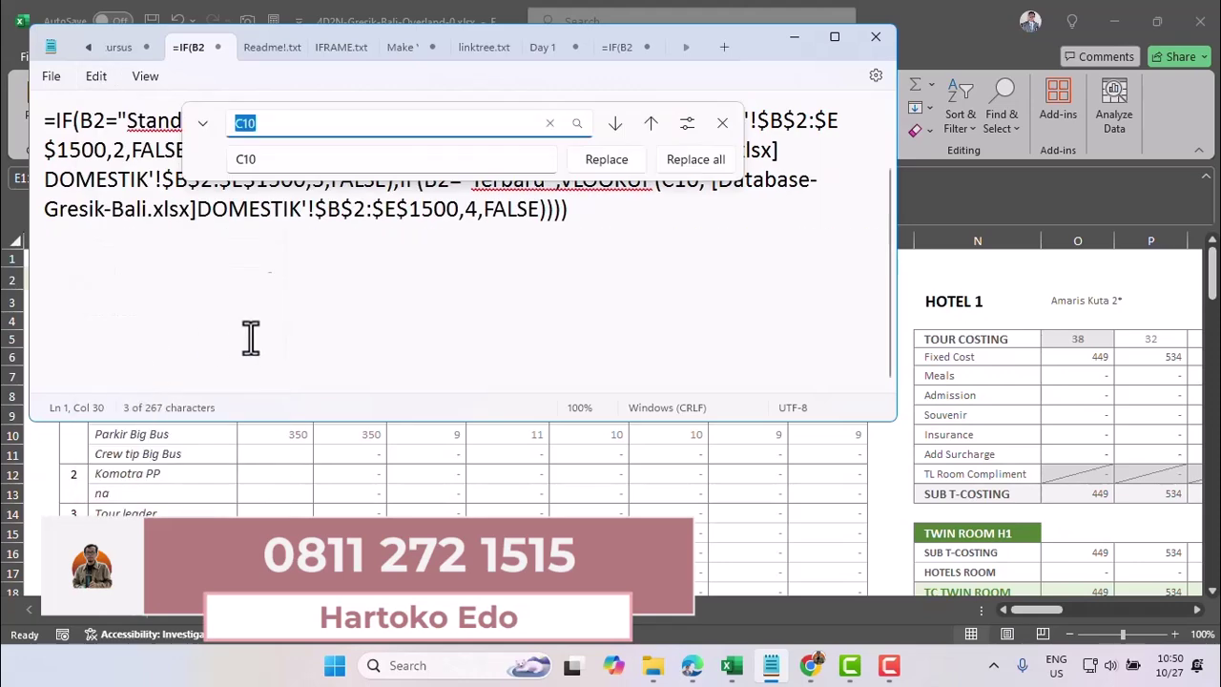
click(268, 162)
text(C11)
click(694, 159)
click(723, 123)
key(ctrl+a)
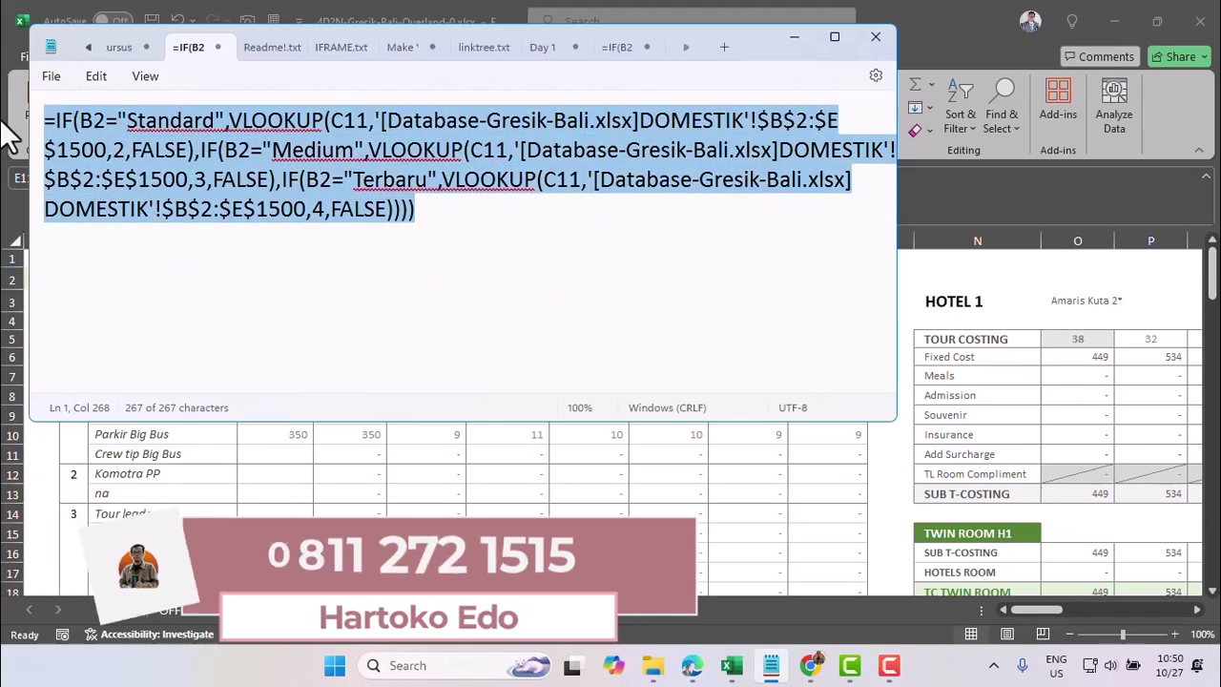